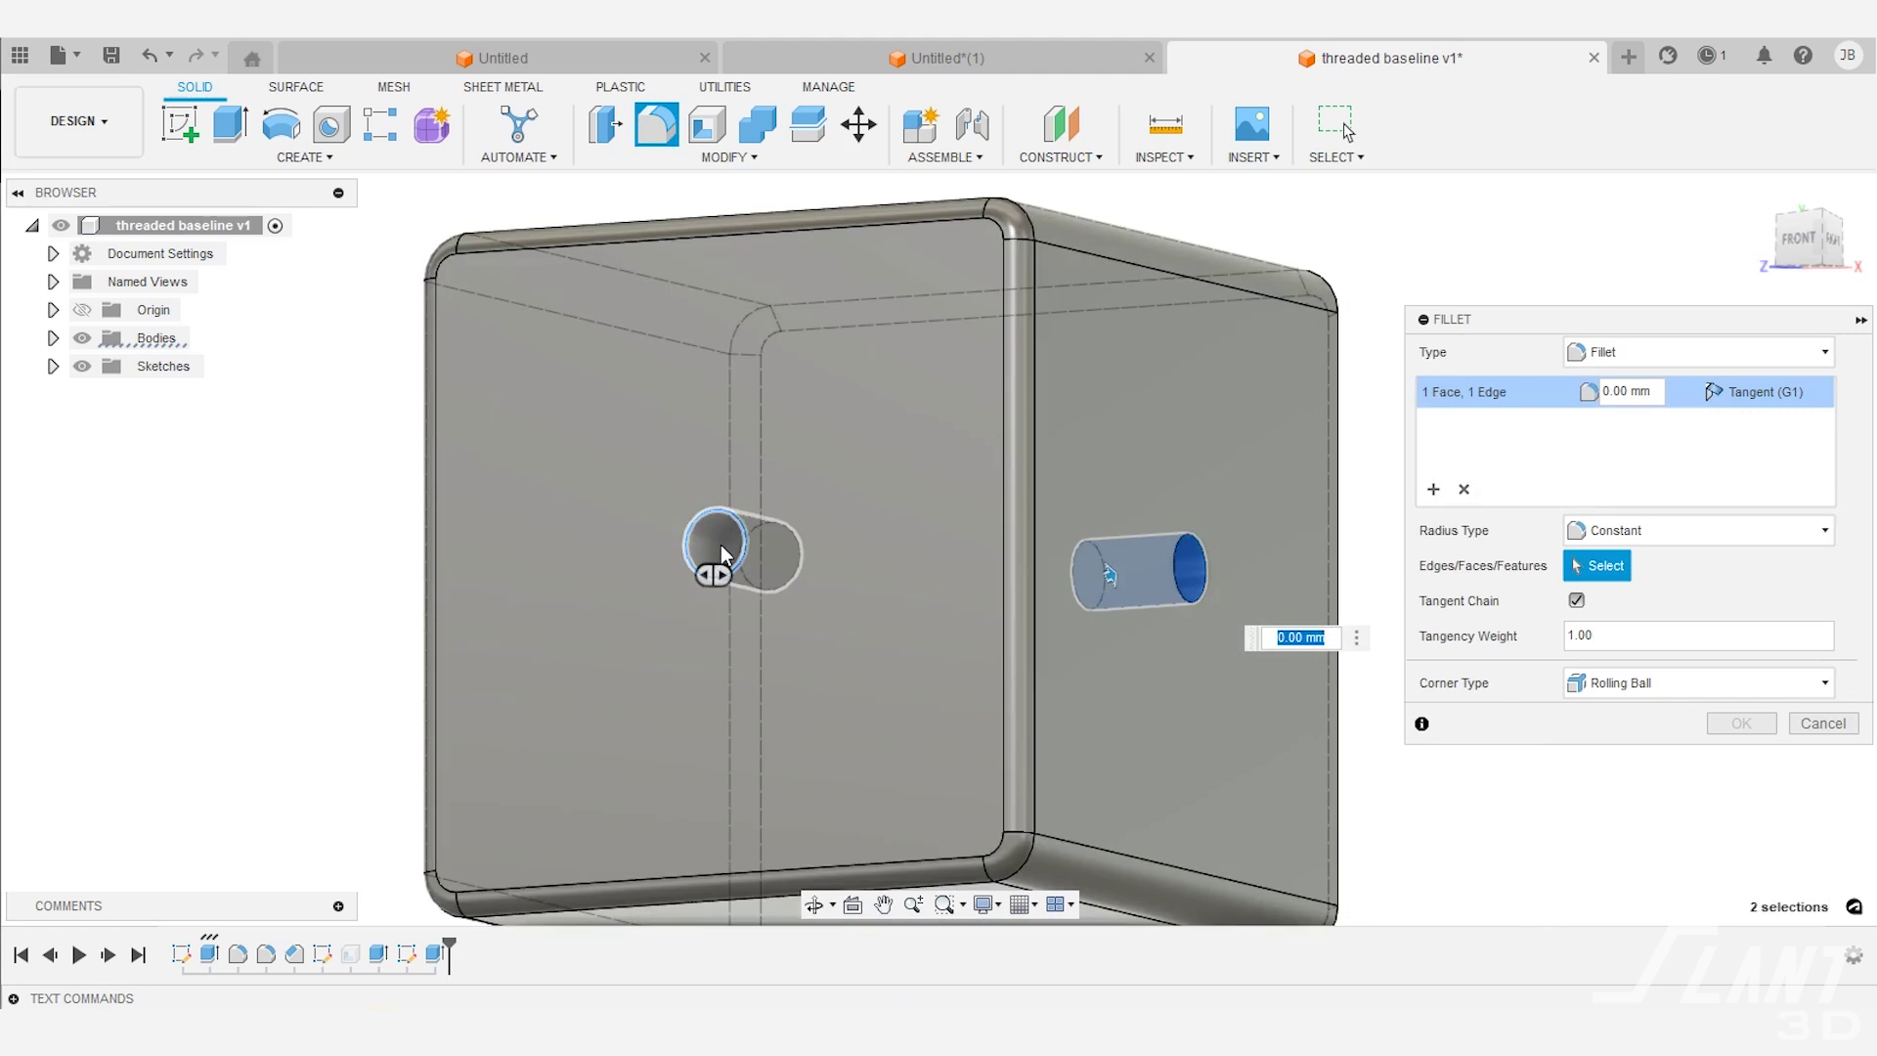
- Apply the 0.5 mm fillet to the holes and orbit the cube to a new angle
{"action": "type", "text": ".5"}
{"action": "left_click", "coordinate": [1742, 723]}
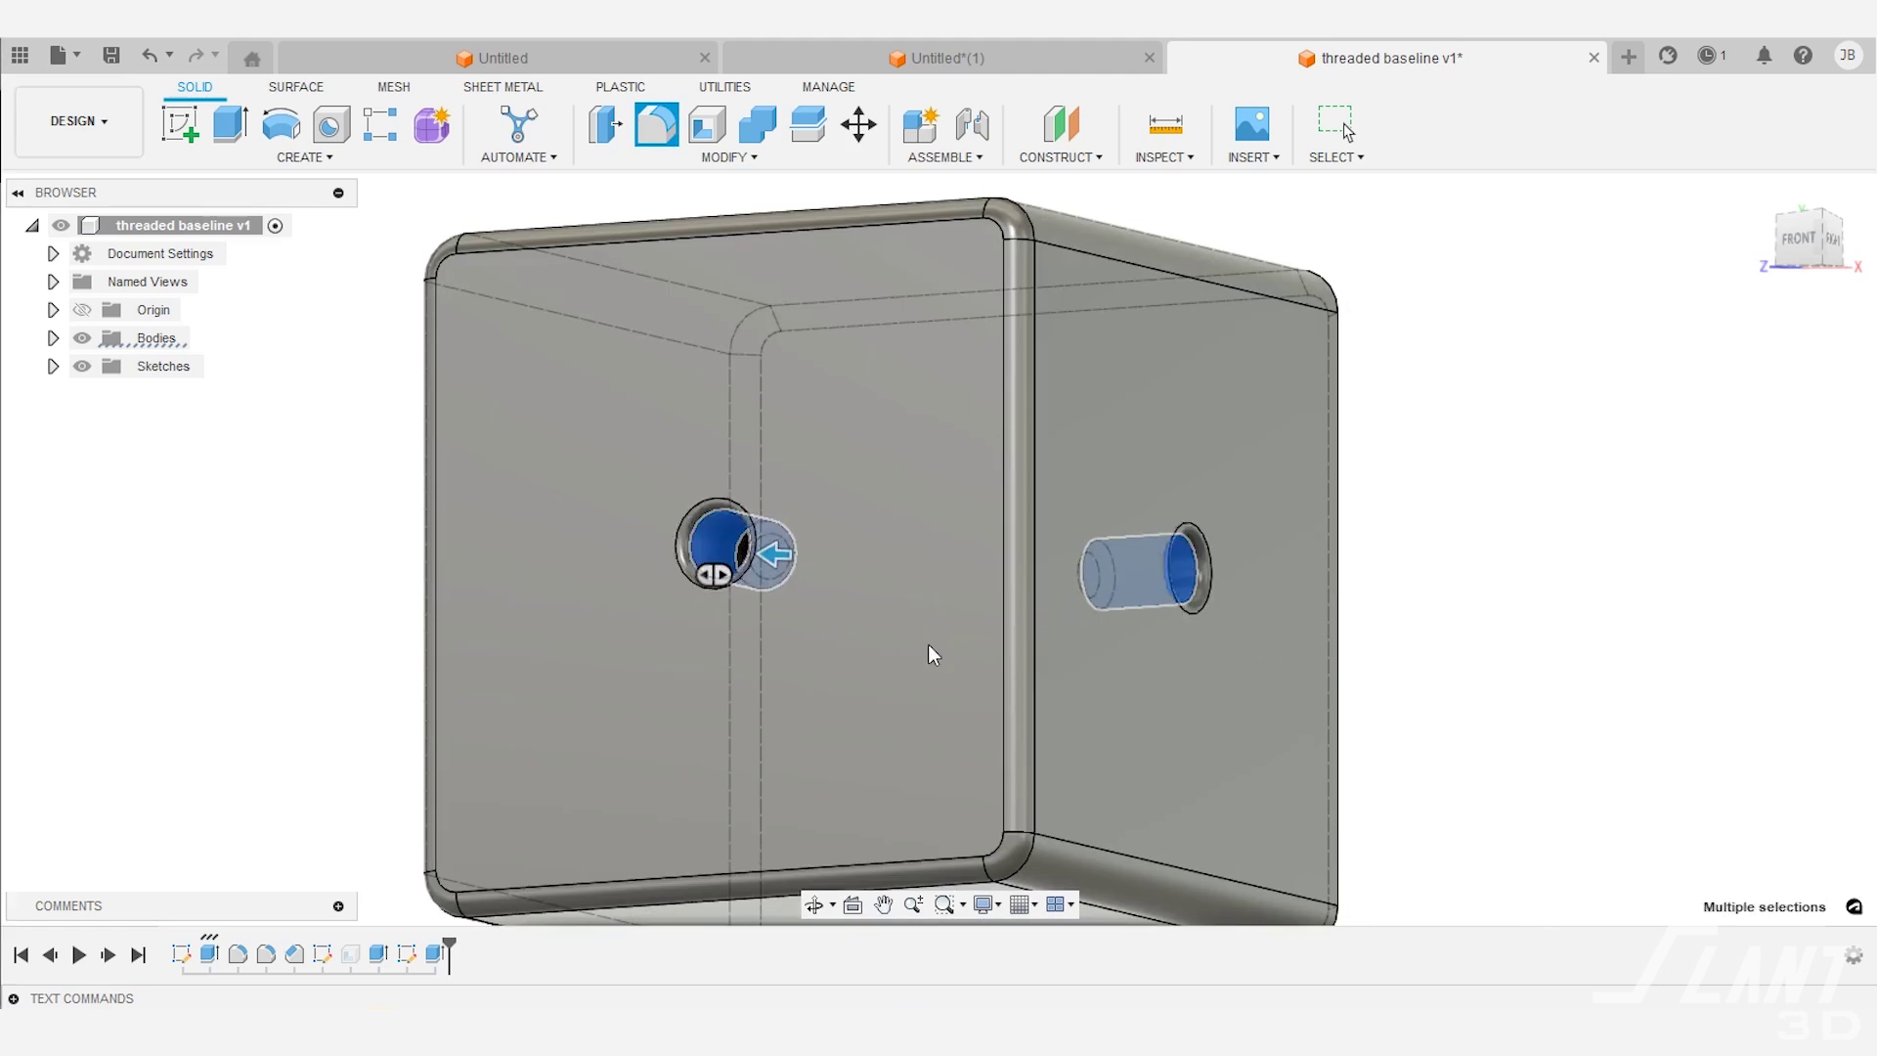
{"action": "scroll", "coordinate": [998, 545], "scroll_direction": "down", "scroll_amount": 5}
{"action": "middle_click_drag", "start_coordinate": [997, 544], "coordinate": [978, 630], "text": "shift"}
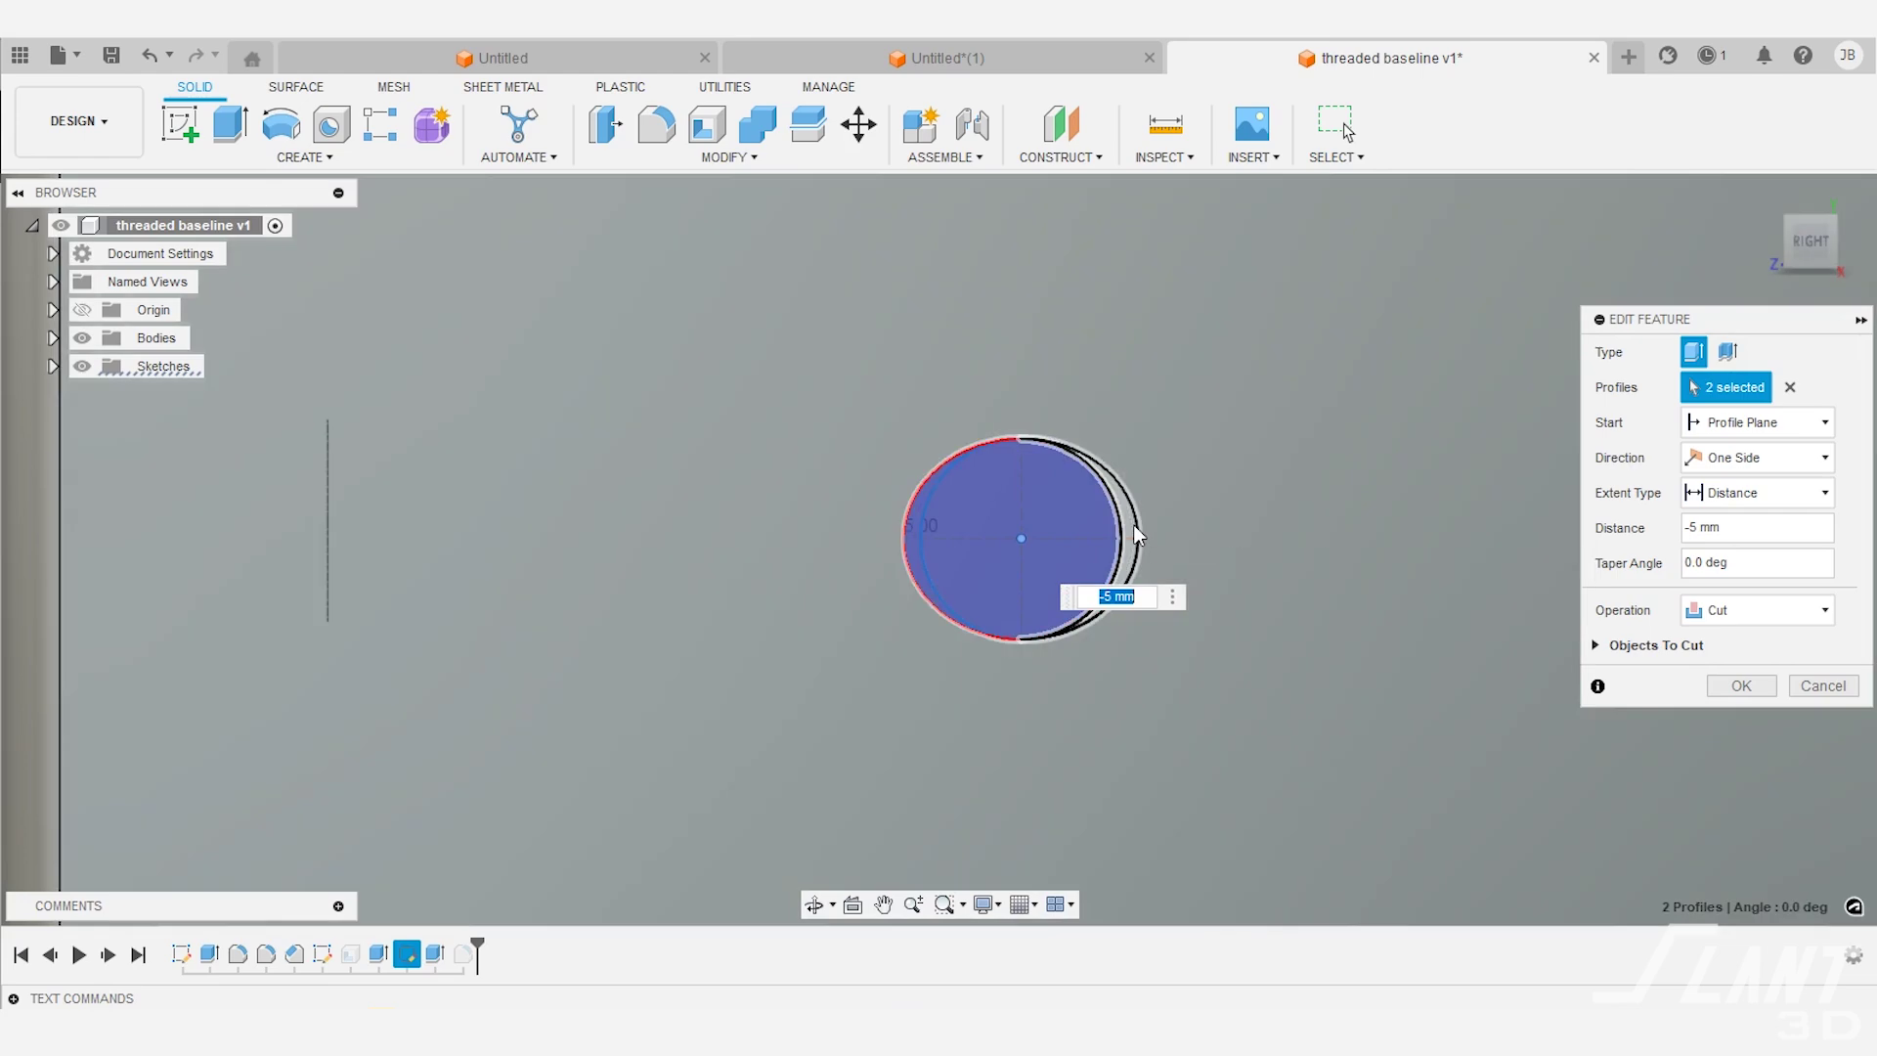
- Apply the 5 mm deep oval cut from both circle profiles
{"action": "key", "text": "Return"}
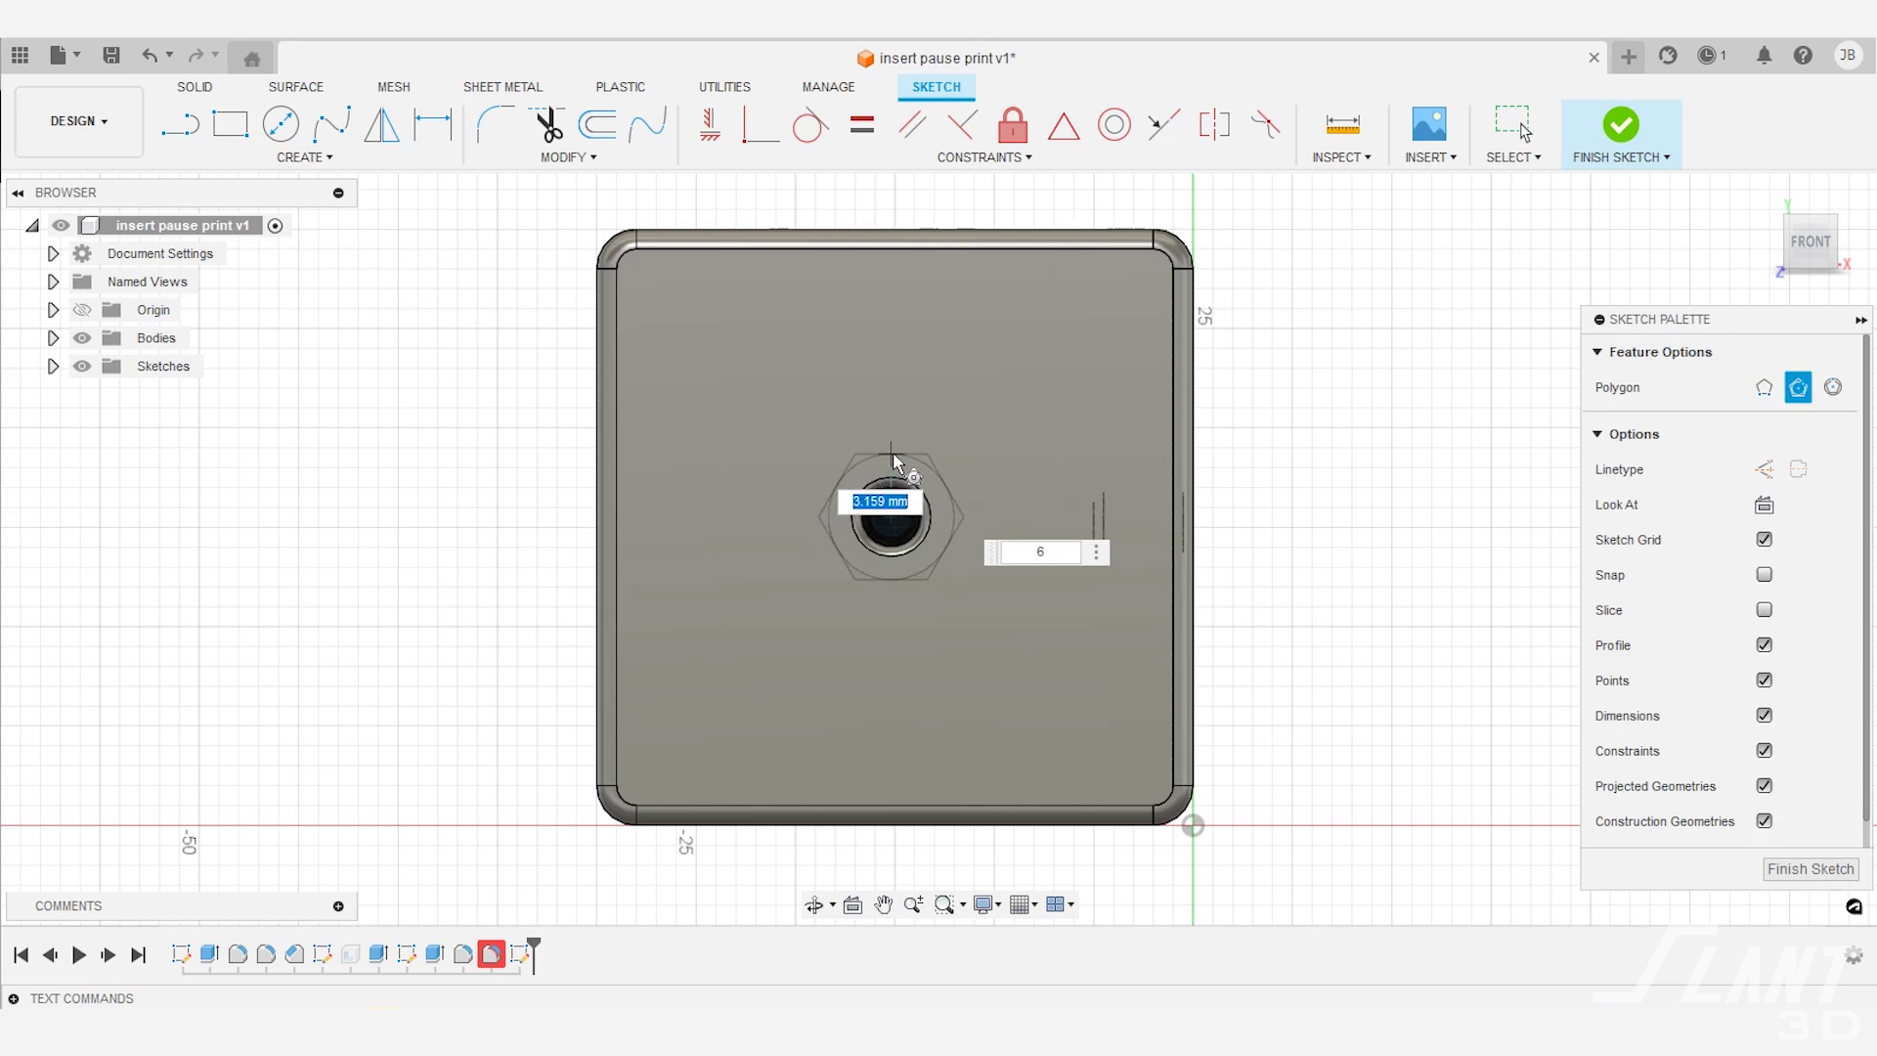
- Finish the hexagon sketch and cut its profile 2 mm deep as a nut pocket
{"action": "left_click", "coordinate": [894, 461]}
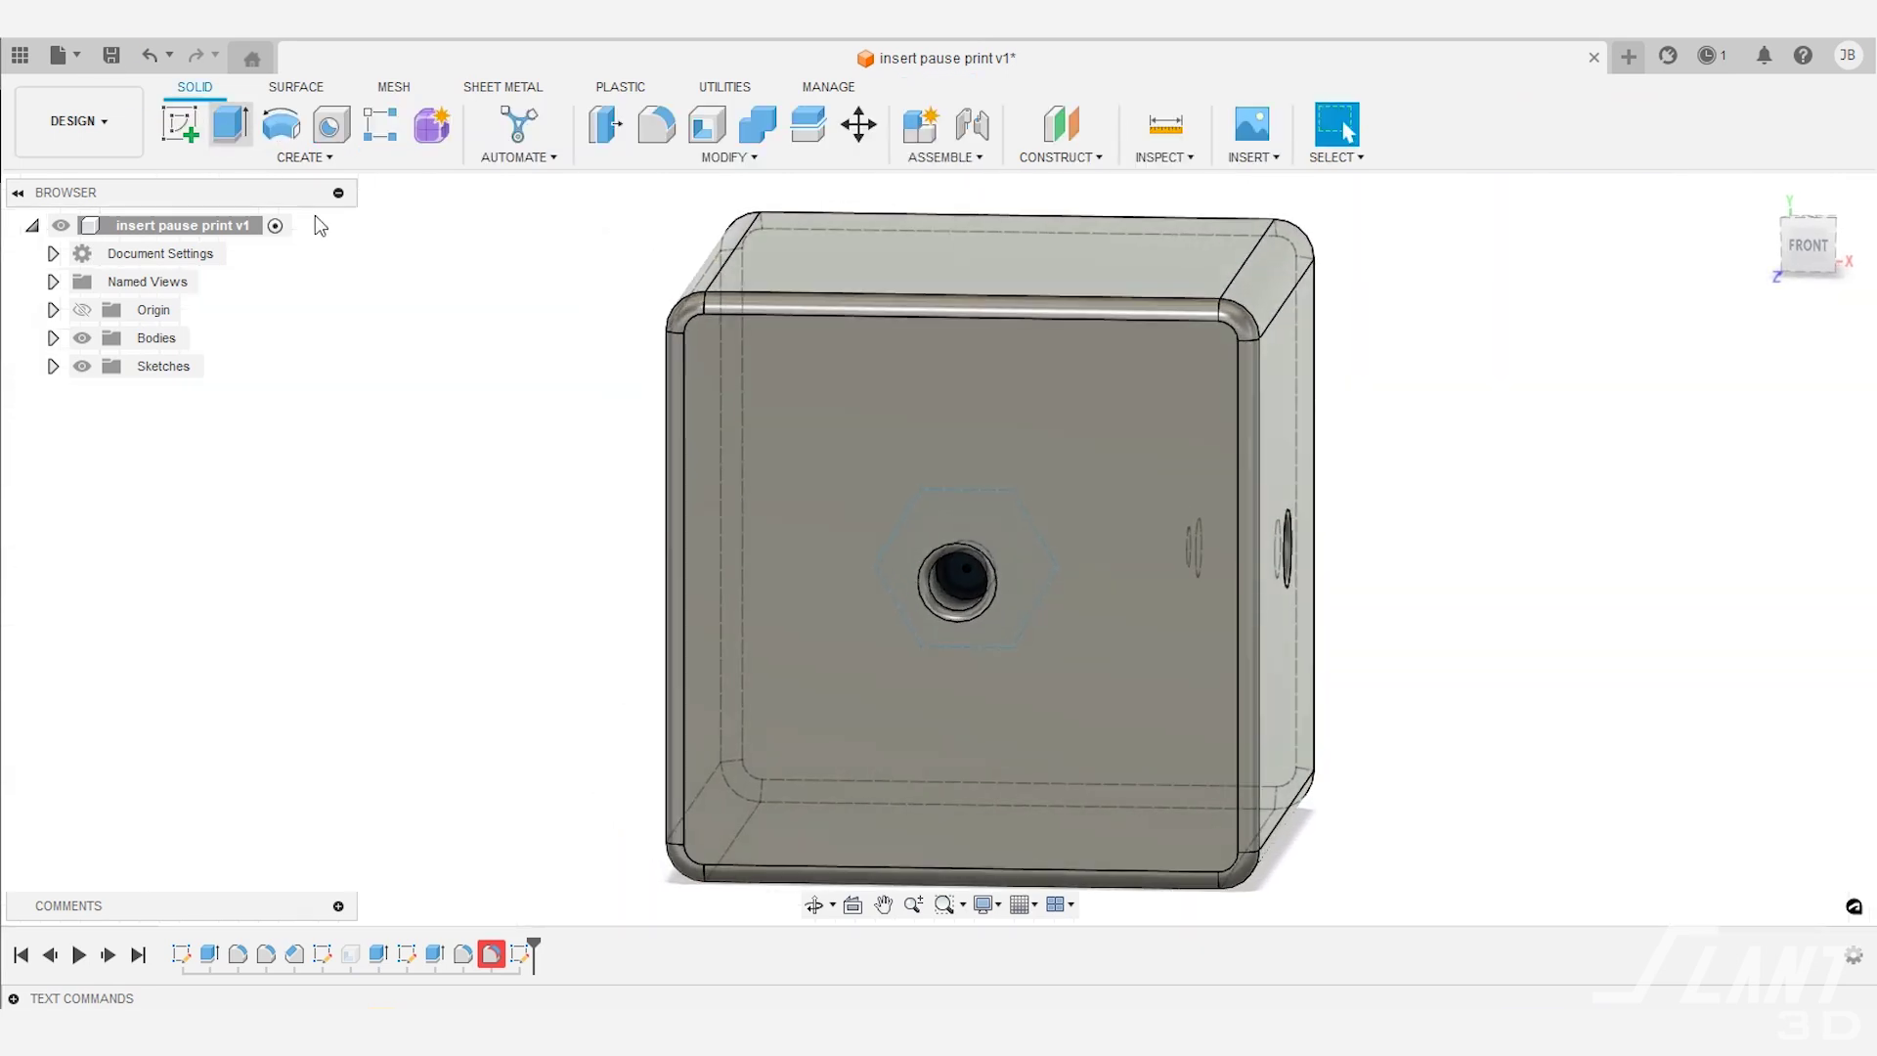
{"action": "key", "text": "e"}
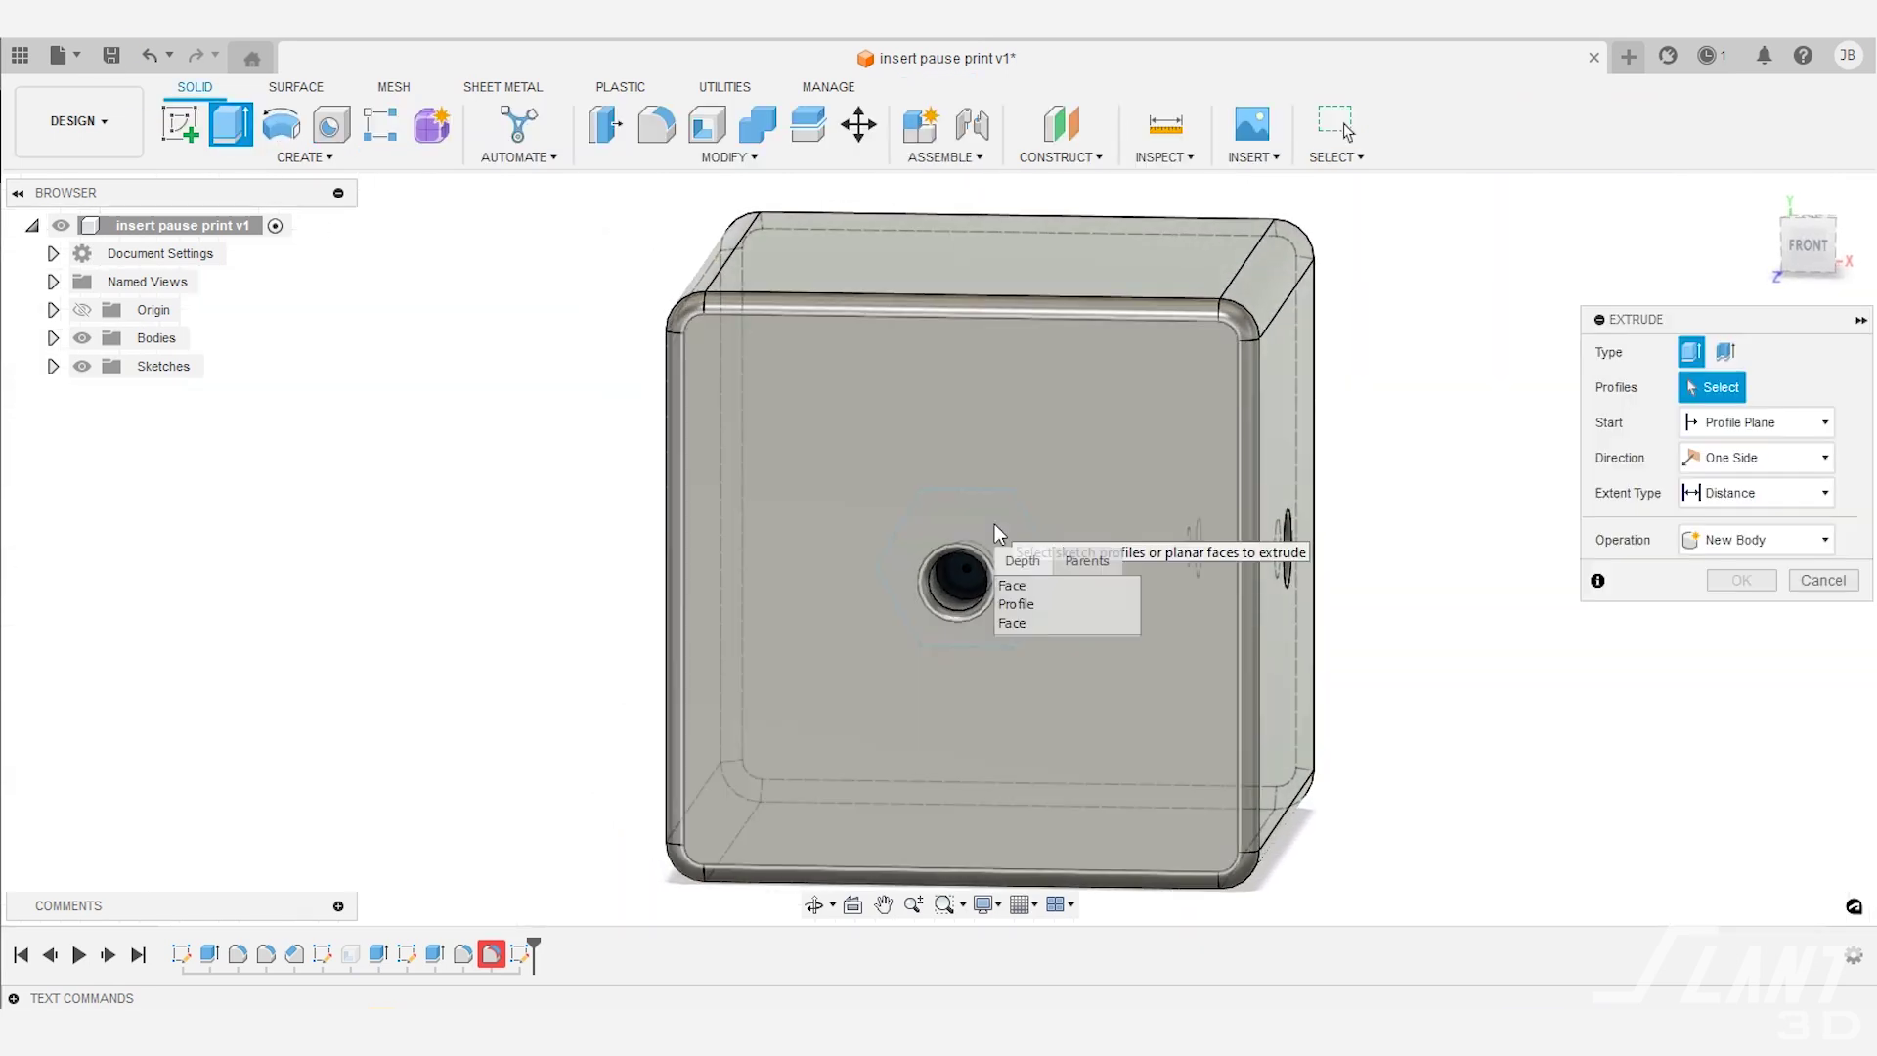
{"action": "left_click", "coordinate": [1014, 604]}
{"action": "type", "text": "-2"}
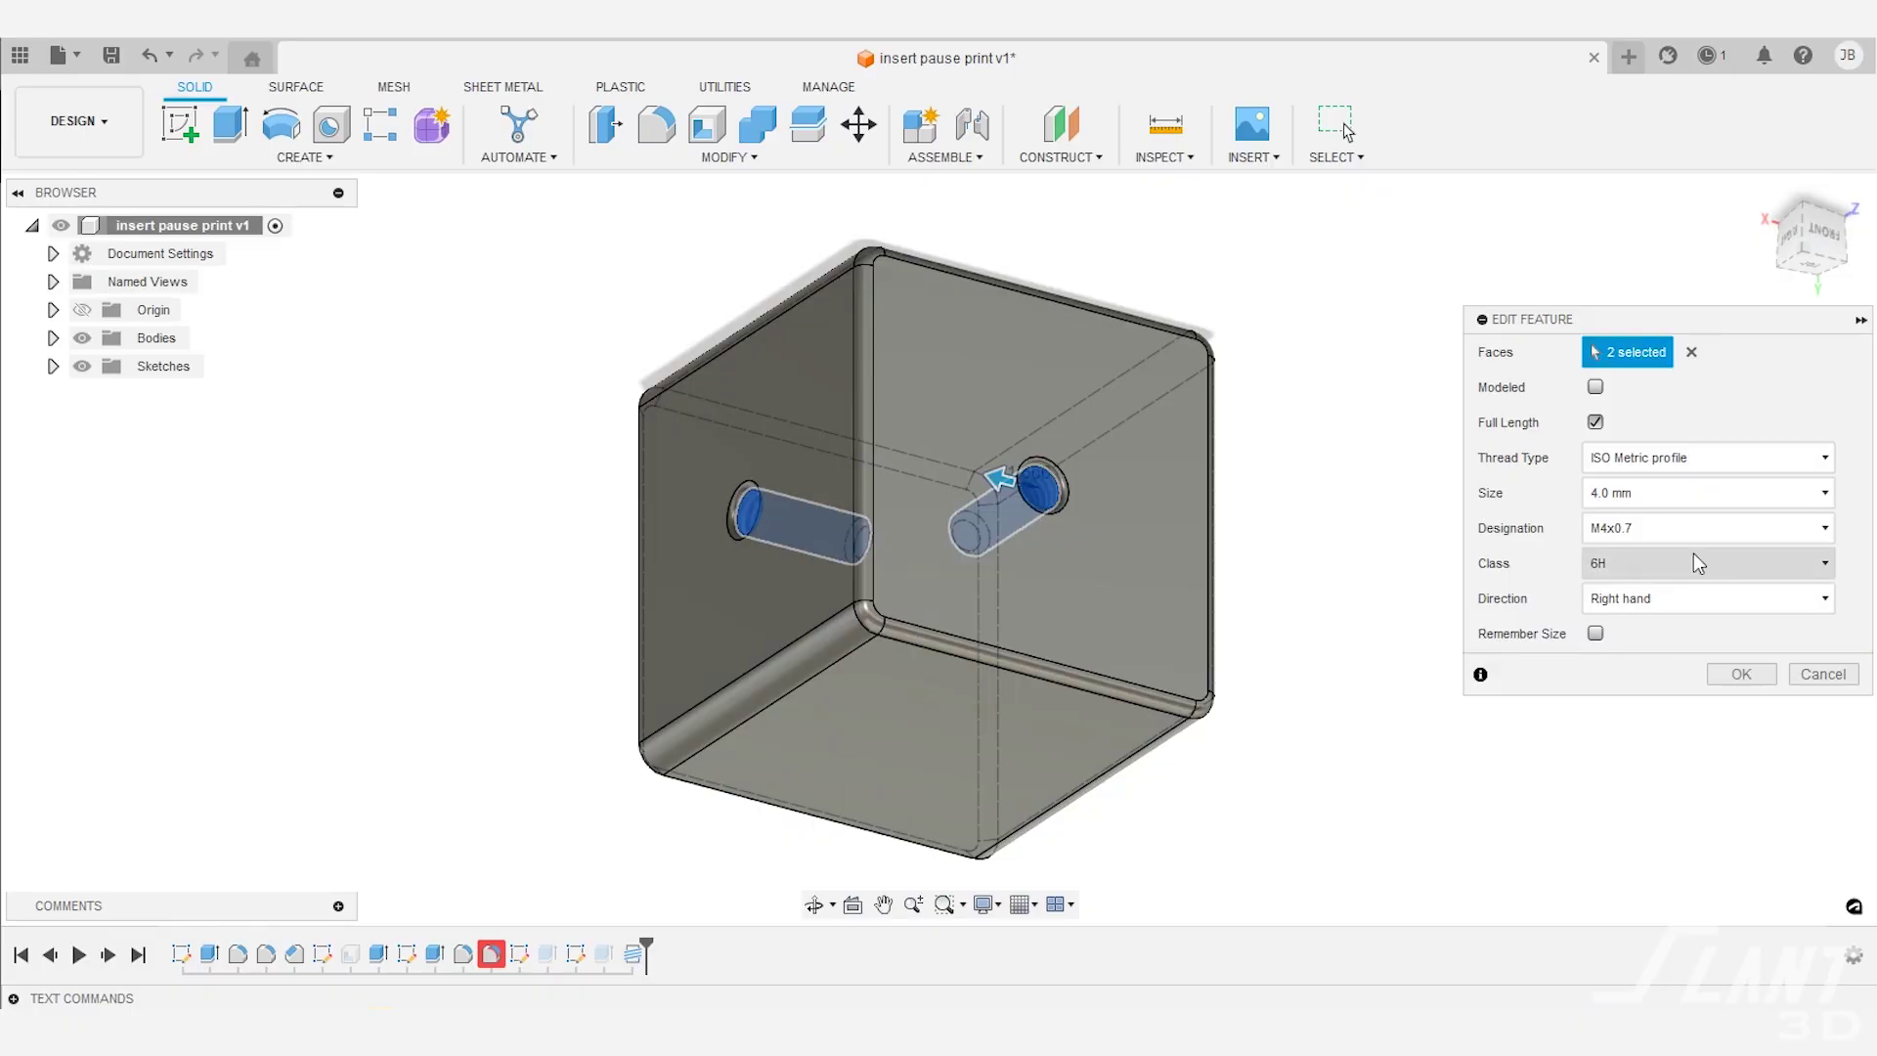
- Confirm modeled M4x0.7 threads on both holes and orbit toward a front view
{"action": "left_click", "coordinate": [1746, 675]}
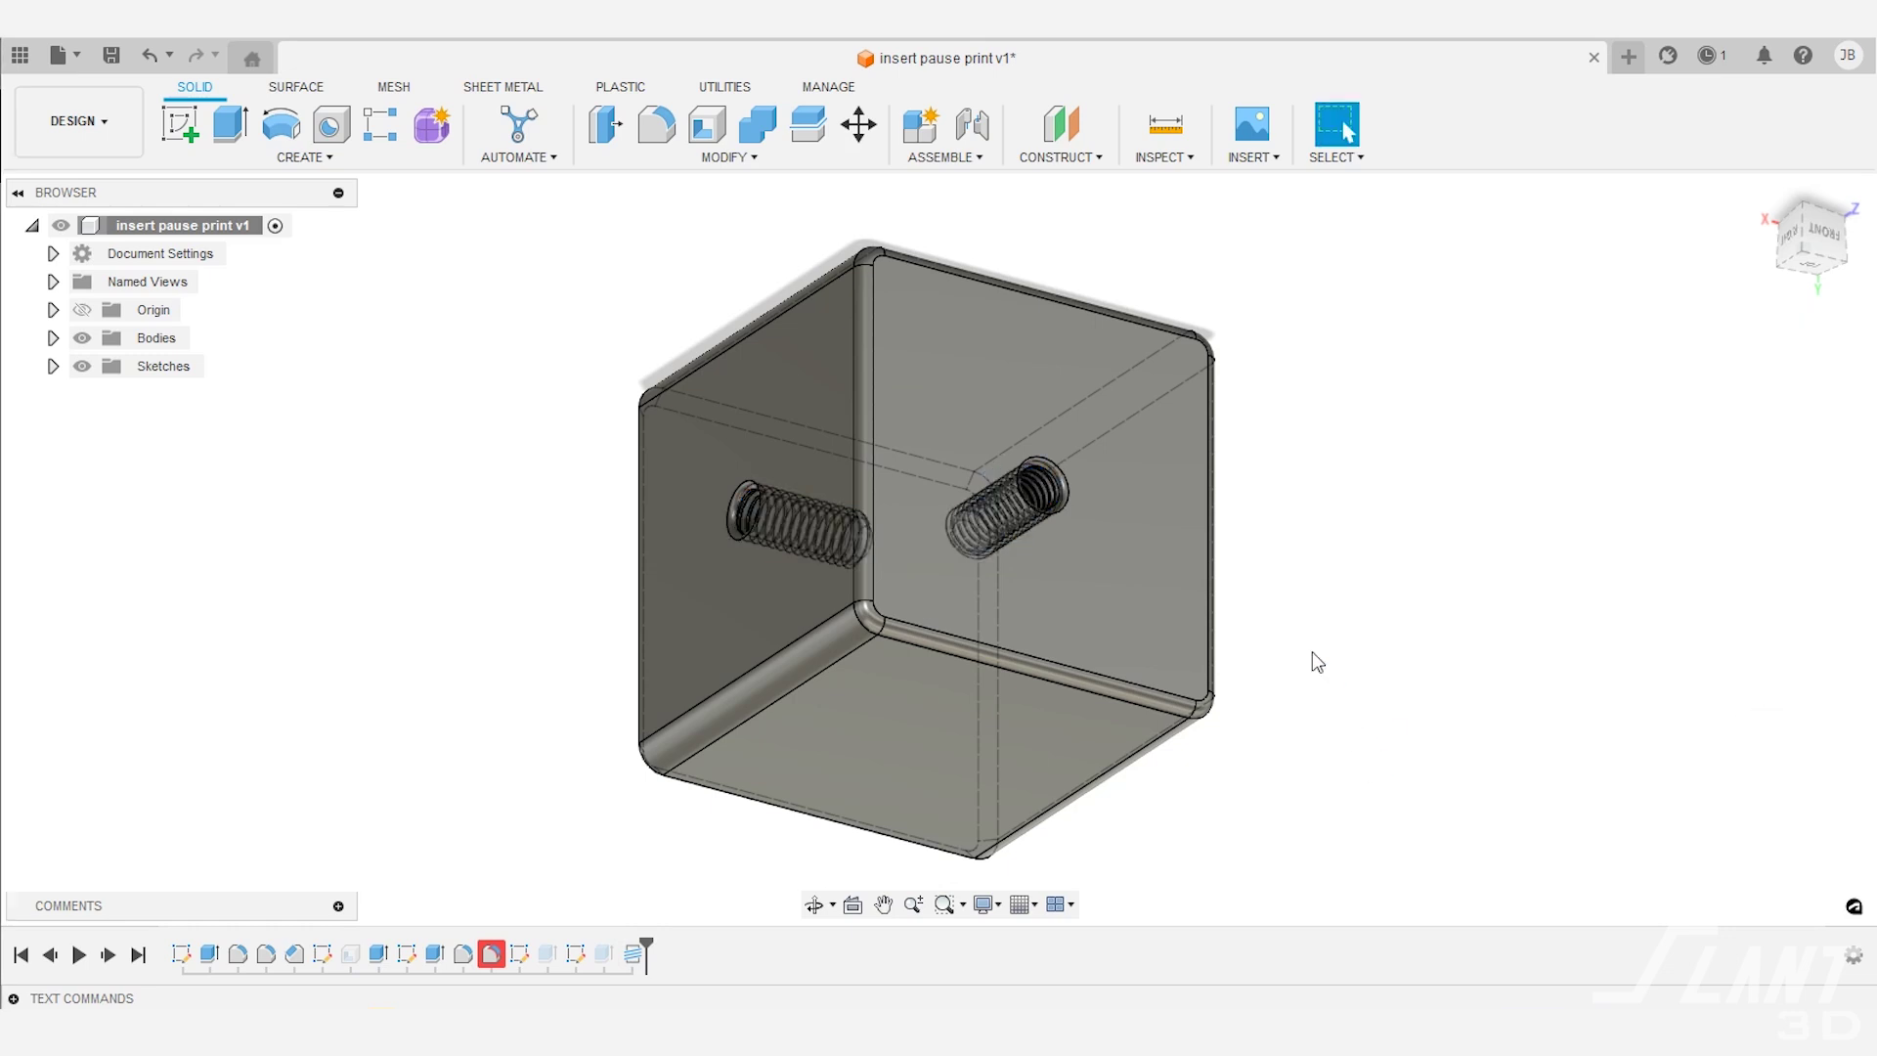
{"action": "middle_click_drag", "start_coordinate": [1277, 567], "coordinate": [1358, 580], "text": "shift"}
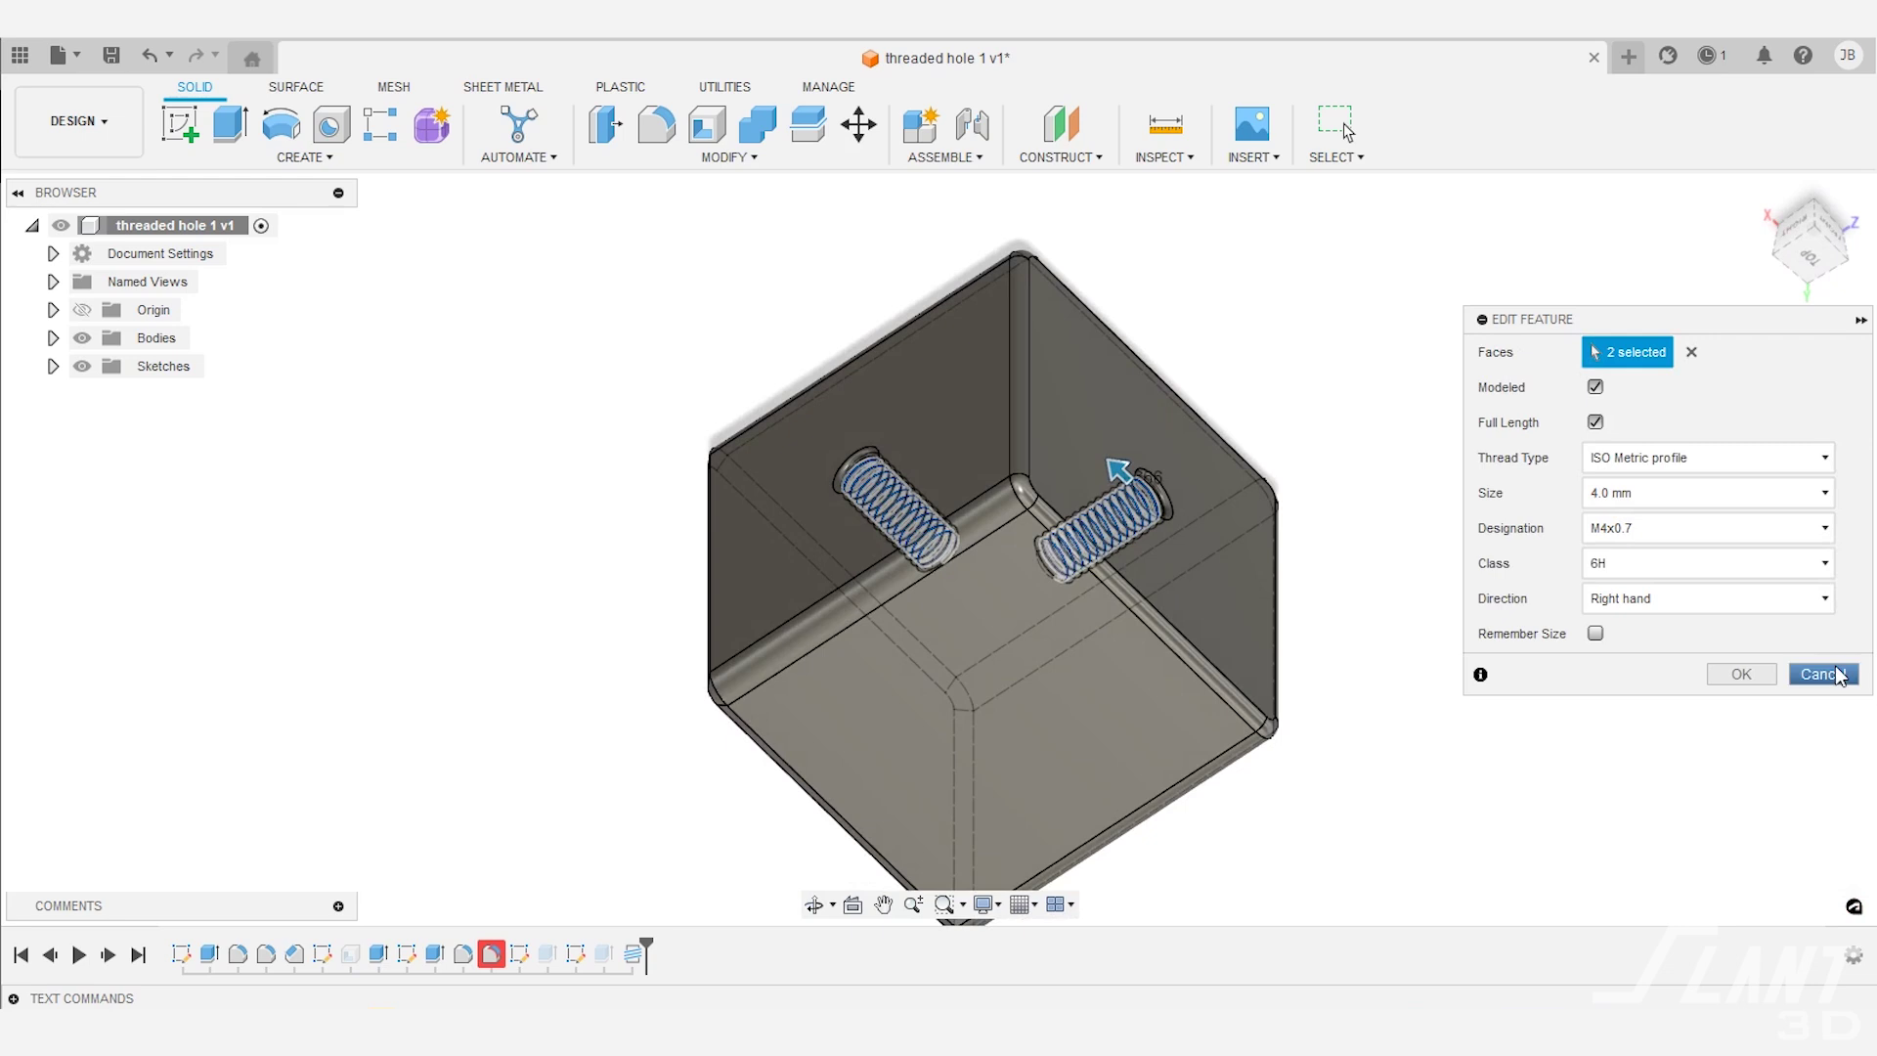
- Close the Thread dialog without making changes
{"action": "left_click", "coordinate": [1838, 674]}
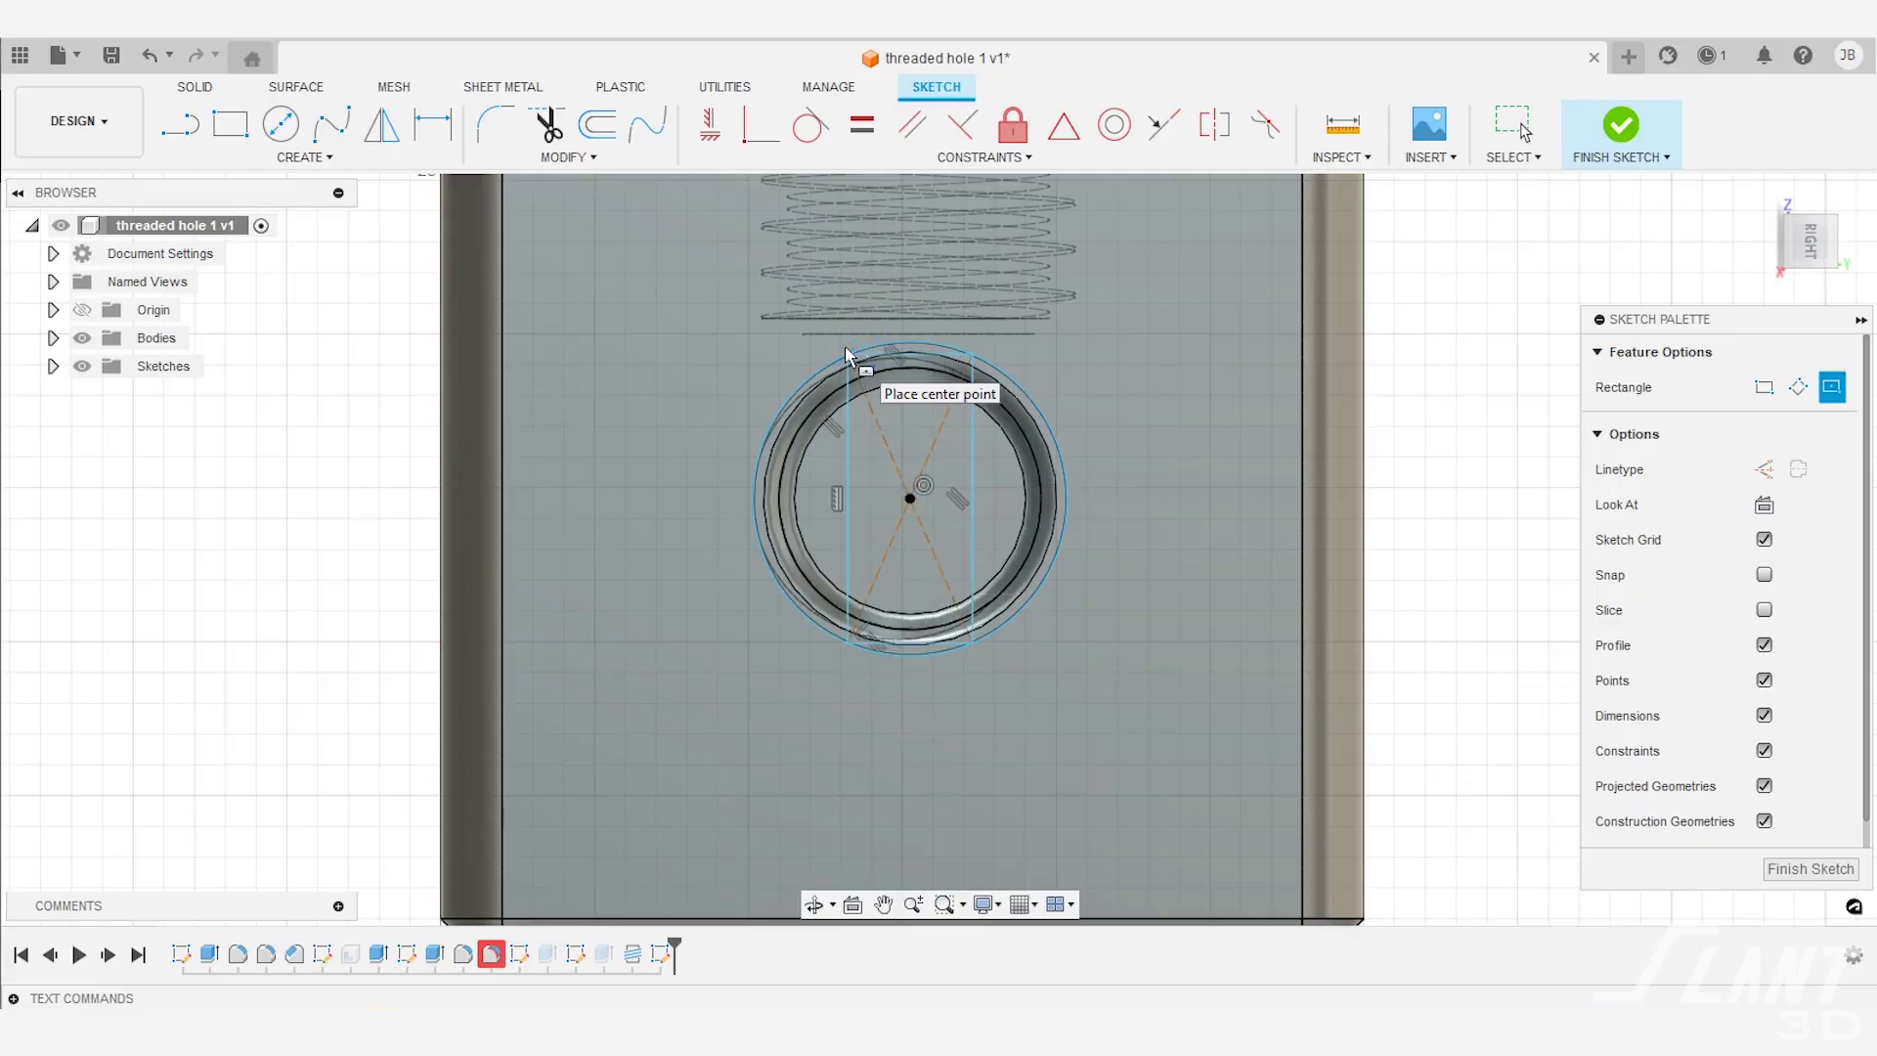
- Finish the rectangle sketch and extrude the rectangle plus the top ring slivers
{"action": "left_click", "coordinate": [1621, 140]}
{"action": "key", "text": "e"}
{"action": "left_click", "coordinate": [919, 401]}
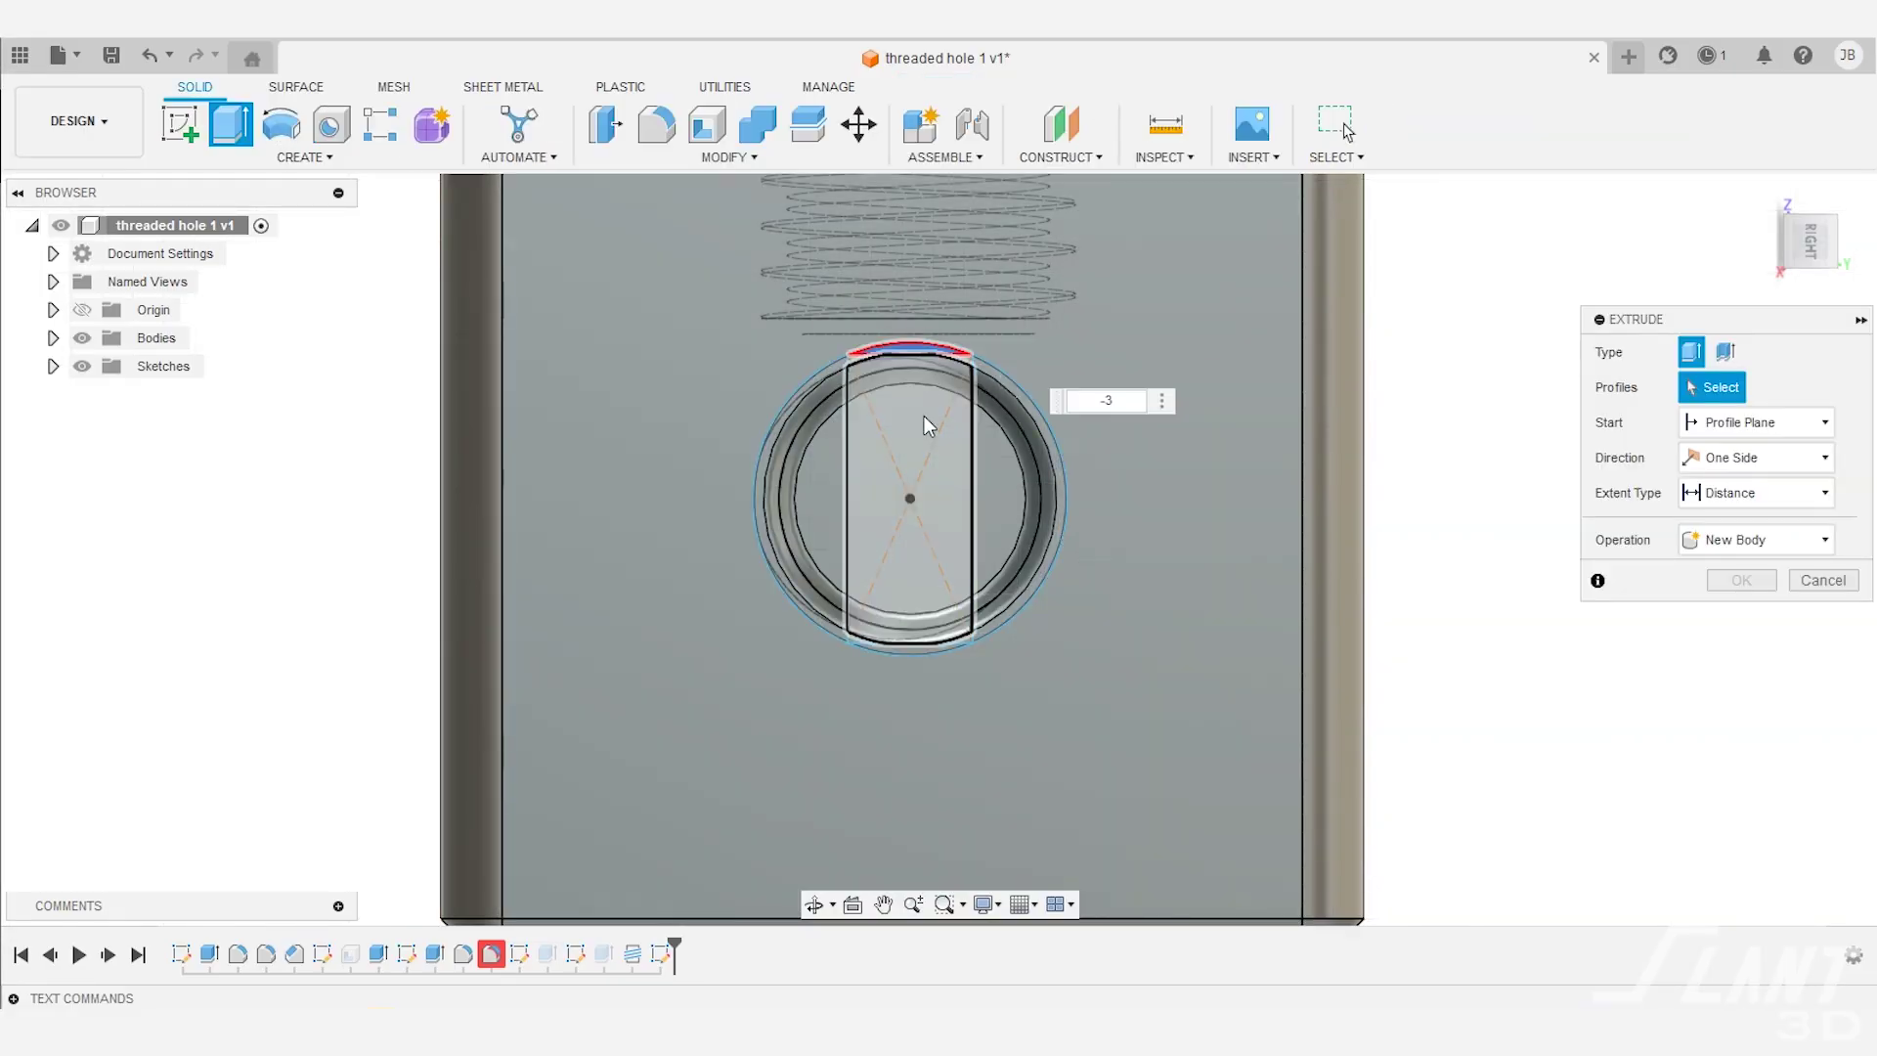
{"action": "left_click", "coordinate": [901, 647]}
{"action": "scroll", "coordinate": [855, 652], "scroll_direction": "up", "scroll_amount": 3}
{"action": "left_click", "coordinate": [943, 629]}
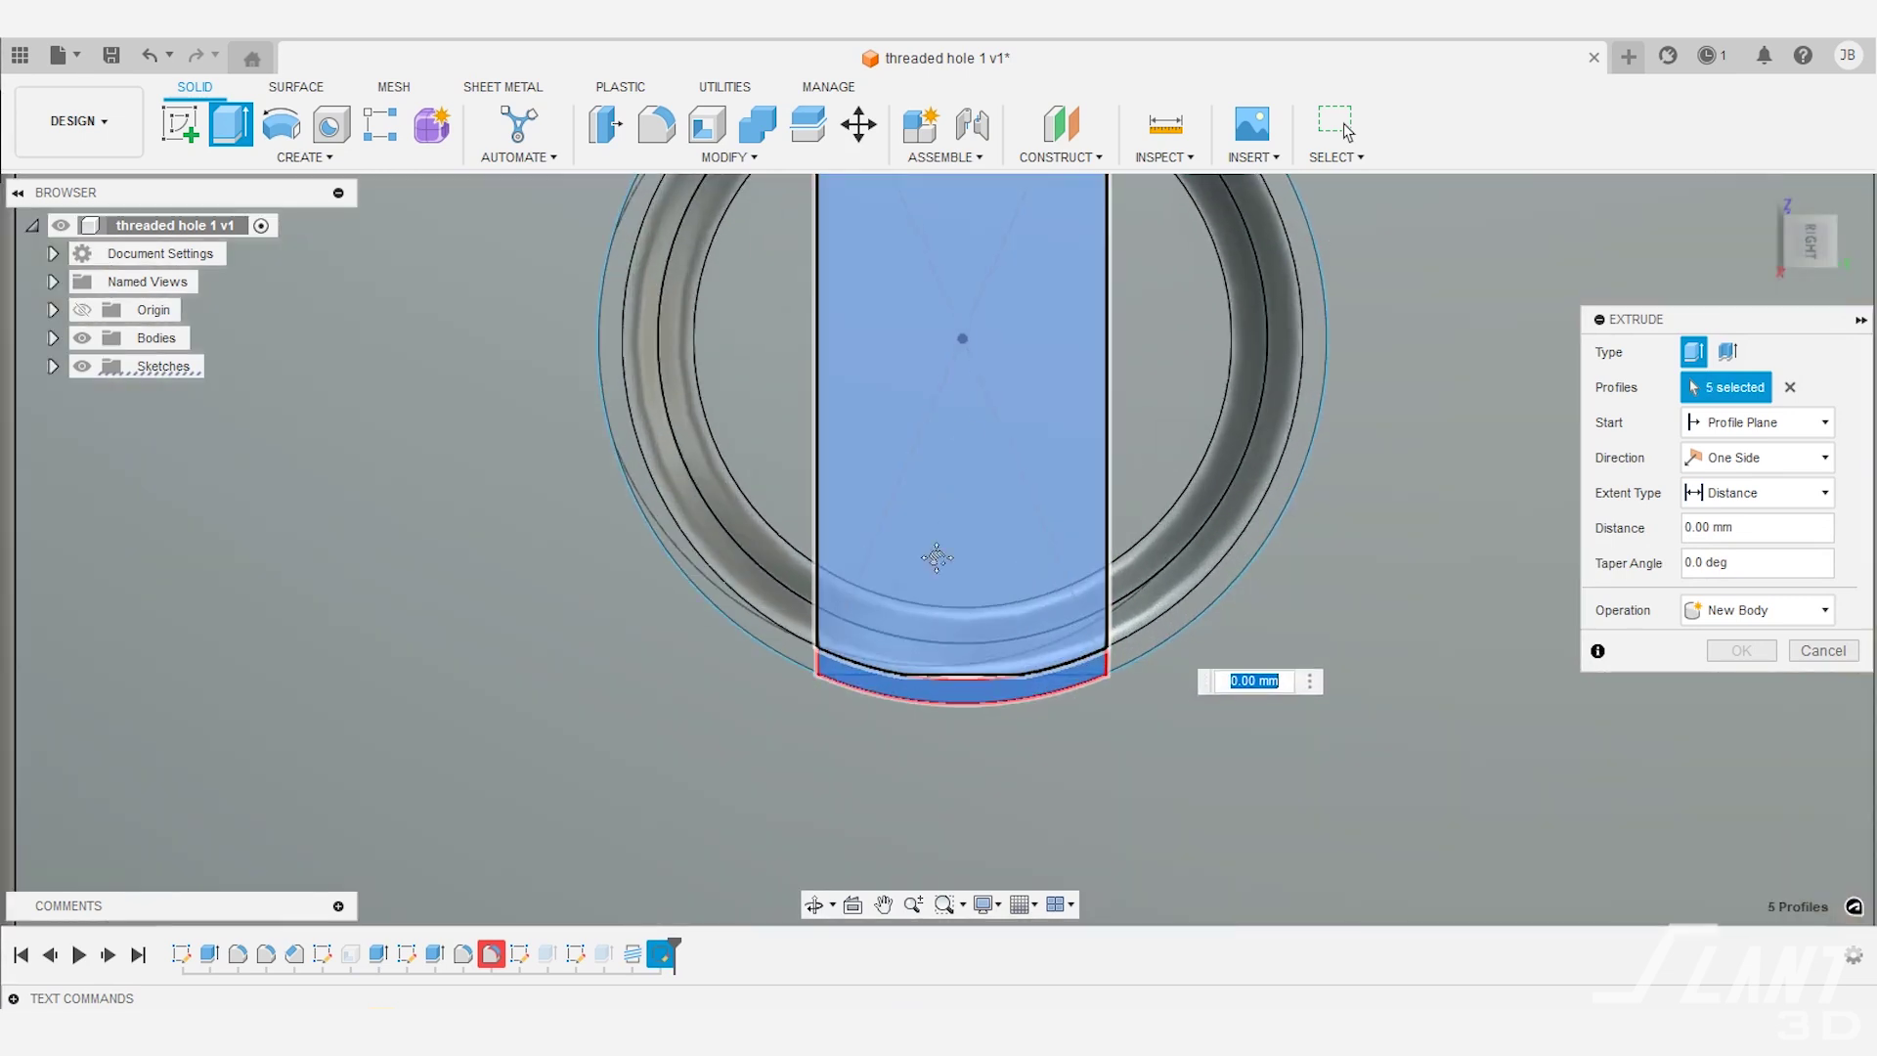
{"action": "left_click", "coordinate": [1036, 309]}
{"action": "left_click", "coordinate": [912, 297]}
- Add the remaining bottom sliver profiles and apply the cut across the threaded hole
{"action": "scroll", "coordinate": [912, 302], "scroll_direction": "up", "scroll_amount": 5}
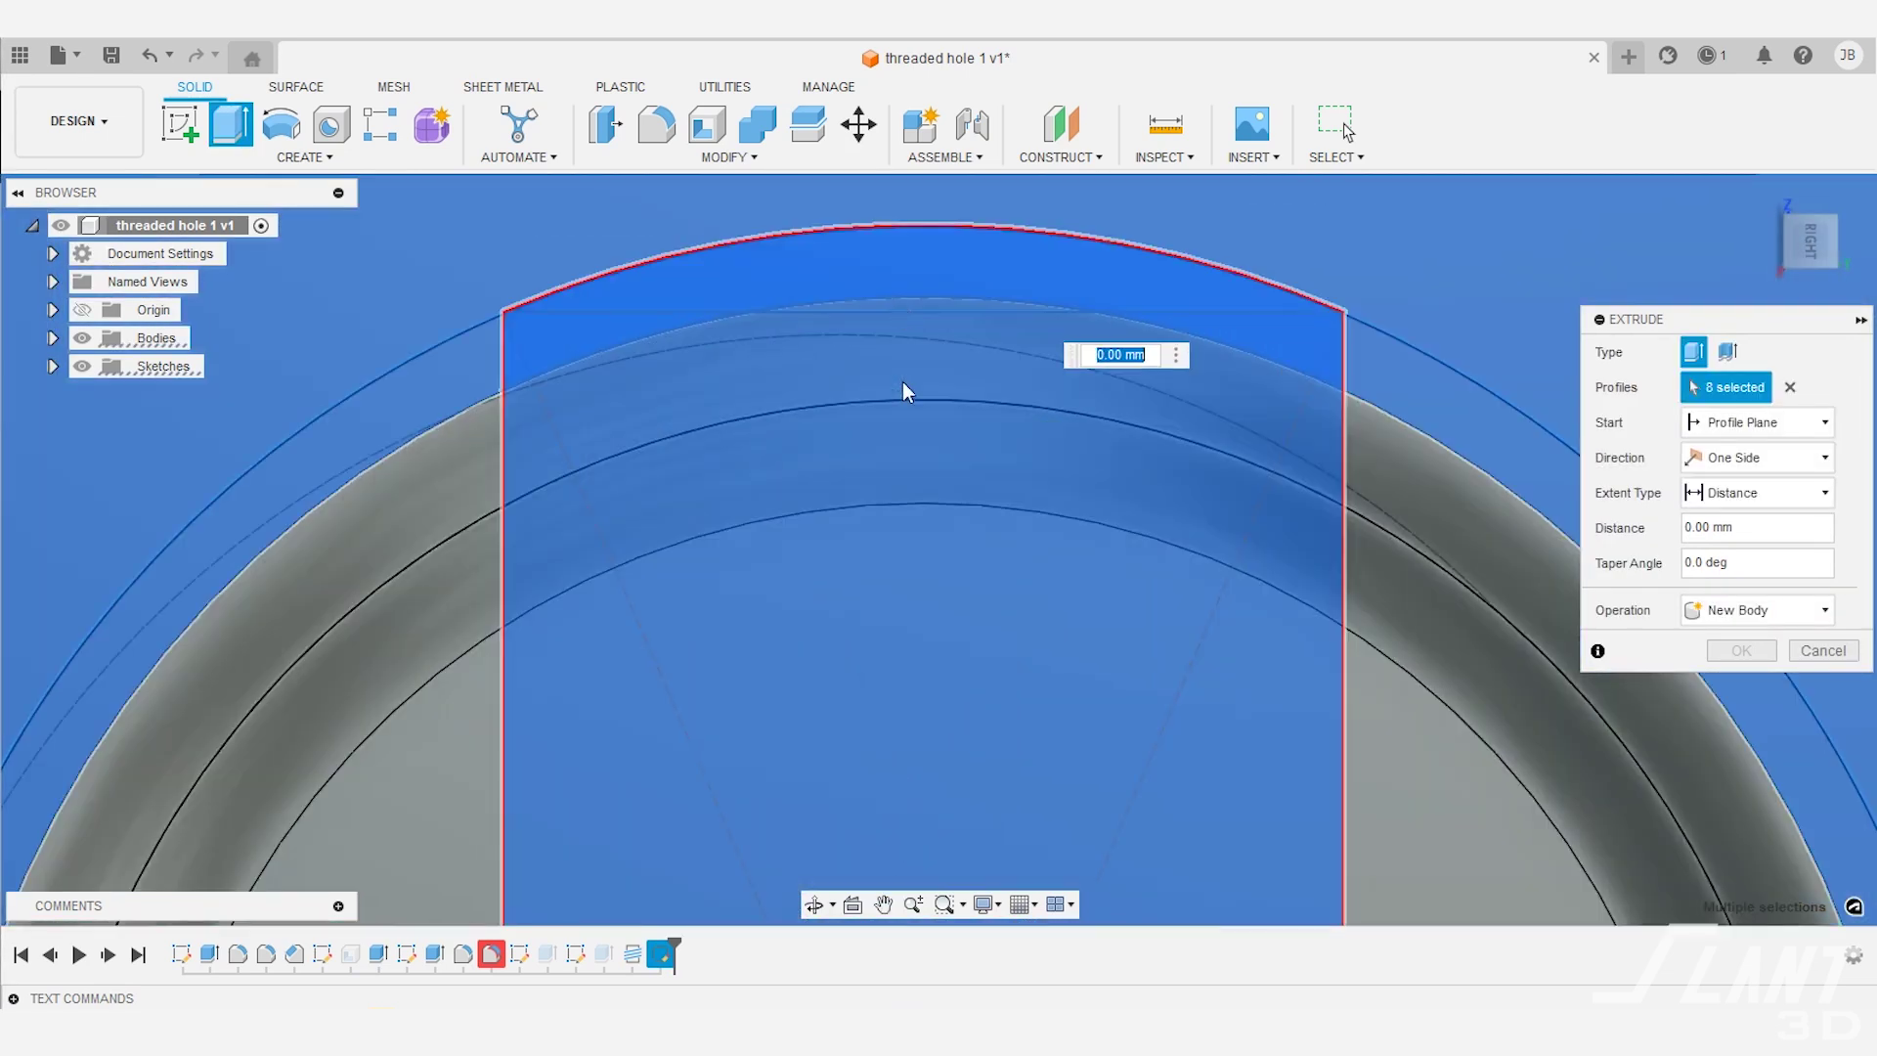
{"action": "scroll", "coordinate": [905, 393], "scroll_direction": "down", "scroll_amount": 5}
{"action": "left_click", "coordinate": [937, 732]}
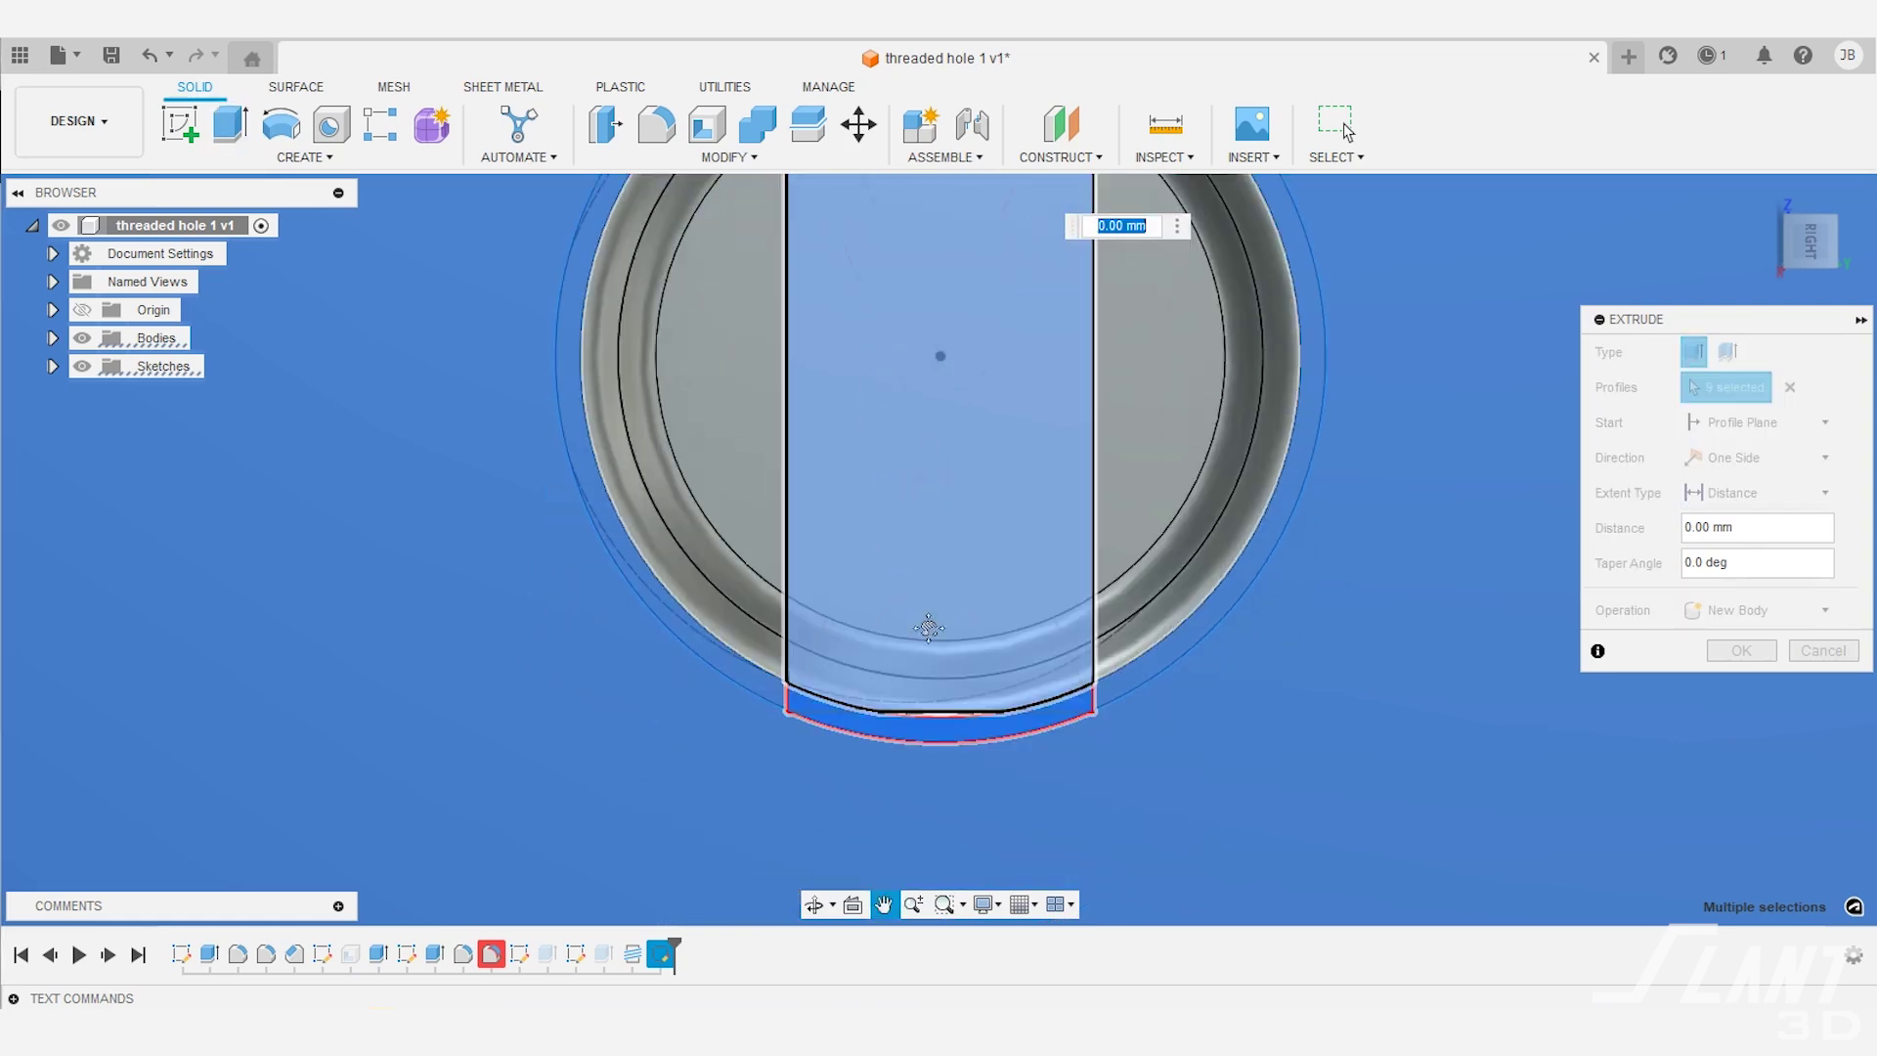
{"action": "scroll", "coordinate": [936, 732], "scroll_direction": "up", "scroll_amount": 5}
{"action": "left_click", "coordinate": [1008, 700]}
{"action": "scroll", "coordinate": [1386, 702], "scroll_direction": "down", "scroll_amount": 5}
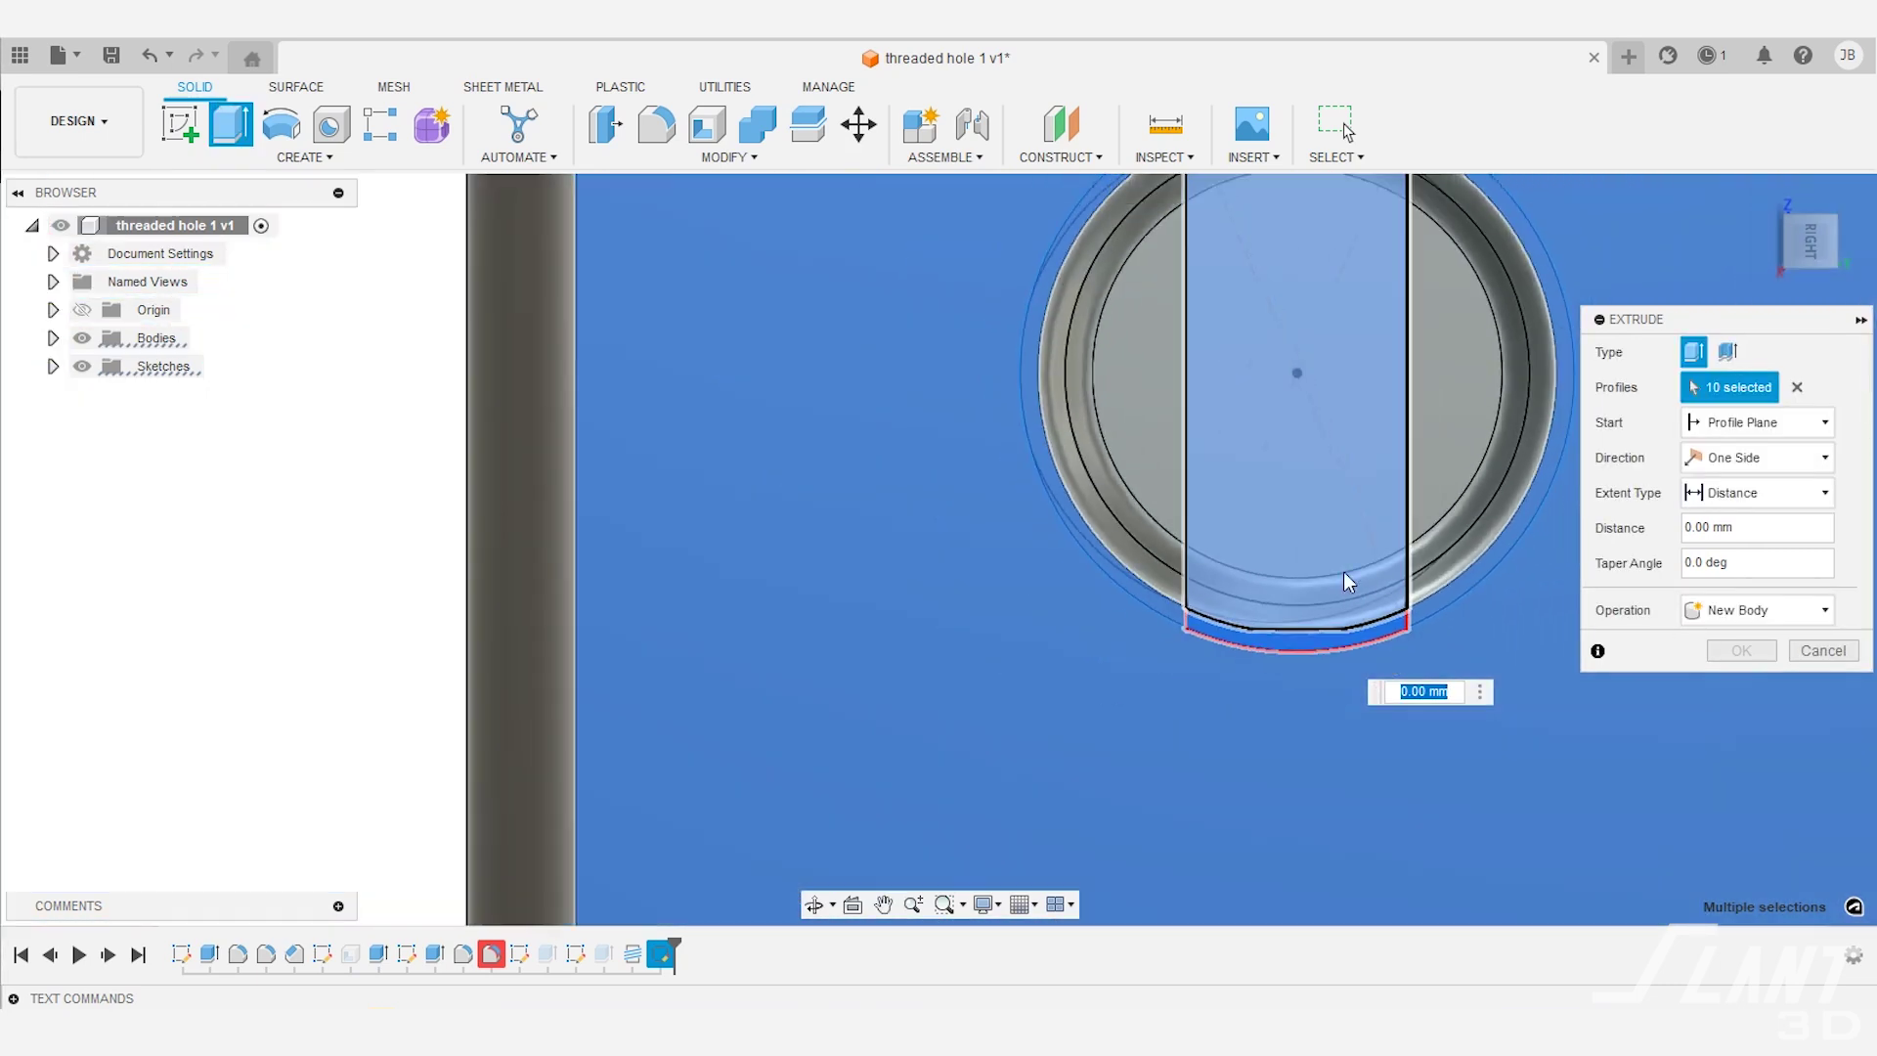
{"action": "scroll", "coordinate": [1003, 575], "scroll_direction": "down", "scroll_amount": 5}
{"action": "middle_click_drag", "start_coordinate": [1002, 586], "coordinate": [1124, 626], "text": "shift"}
{"action": "left_click", "coordinate": [1738, 688]}
{"action": "scroll", "coordinate": [1186, 713], "scroll_direction": "down", "scroll_amount": 5}
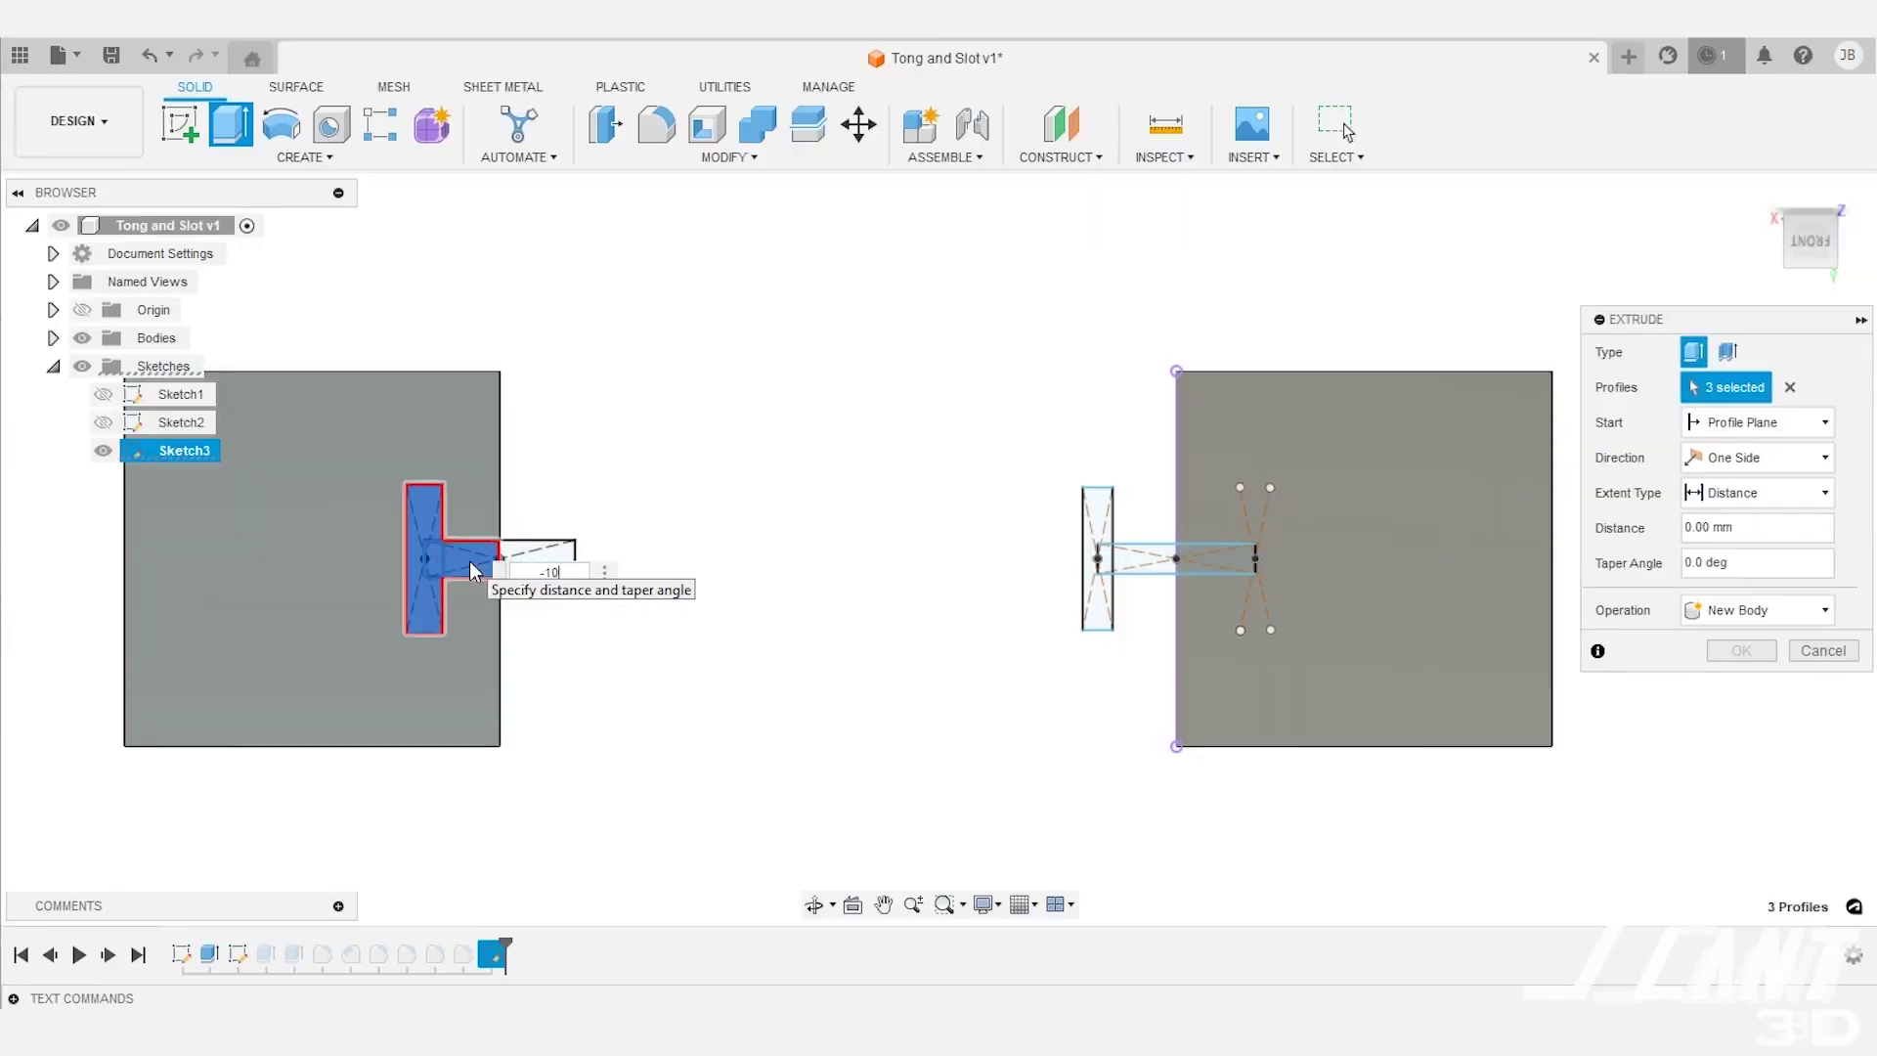
- Cut the T-slot profiles 10 mm deep into the Tong and Slot cube
{"action": "type", "text": "-10"}
{"action": "left_click", "coordinate": [1726, 690]}
{"action": "left_click", "coordinate": [1105, 559]}
{"action": "key", "text": "e"}
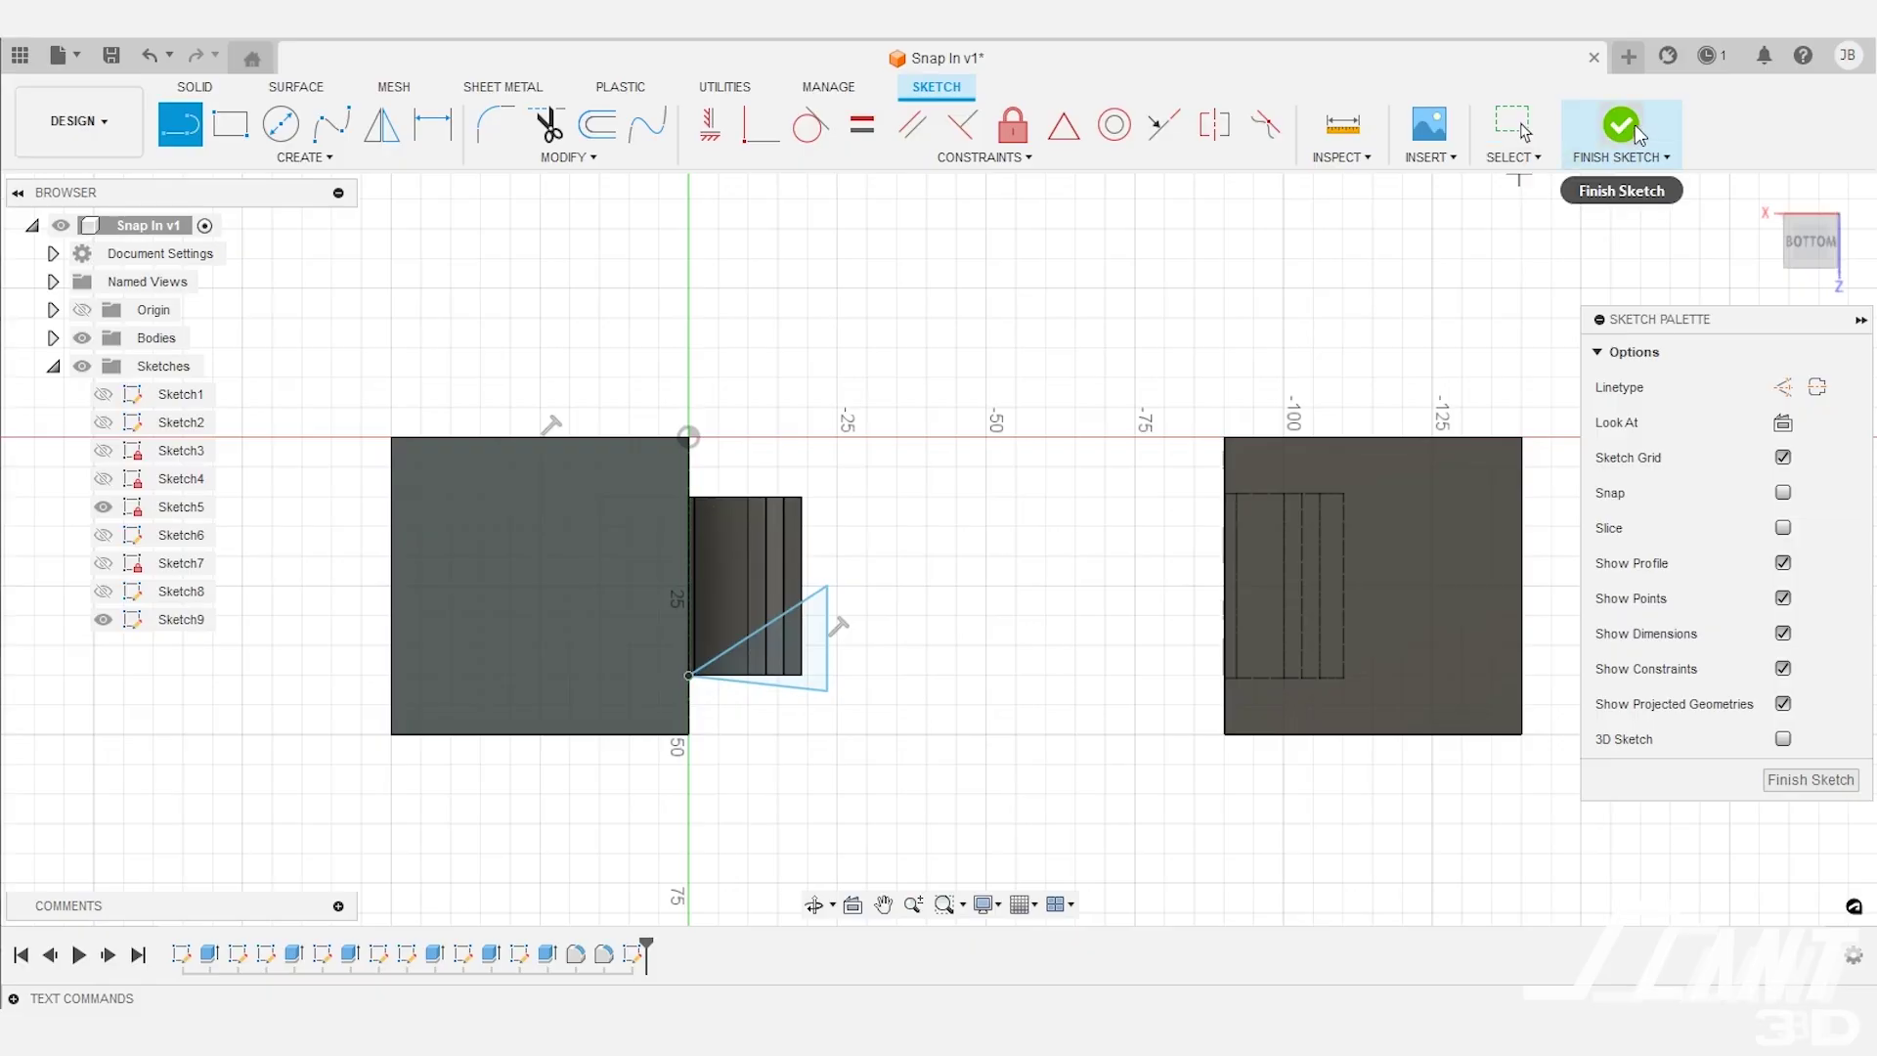
- Finish the Snap In sketch and extrude its triangle profile as a -50 cut into the tab
{"action": "left_click", "coordinate": [1638, 134]}
{"action": "left_click", "coordinate": [262, 620]}
{"action": "key", "text": "e"}
{"action": "left_click_drag", "start_coordinate": [262, 620], "coordinate": [293, 674]}
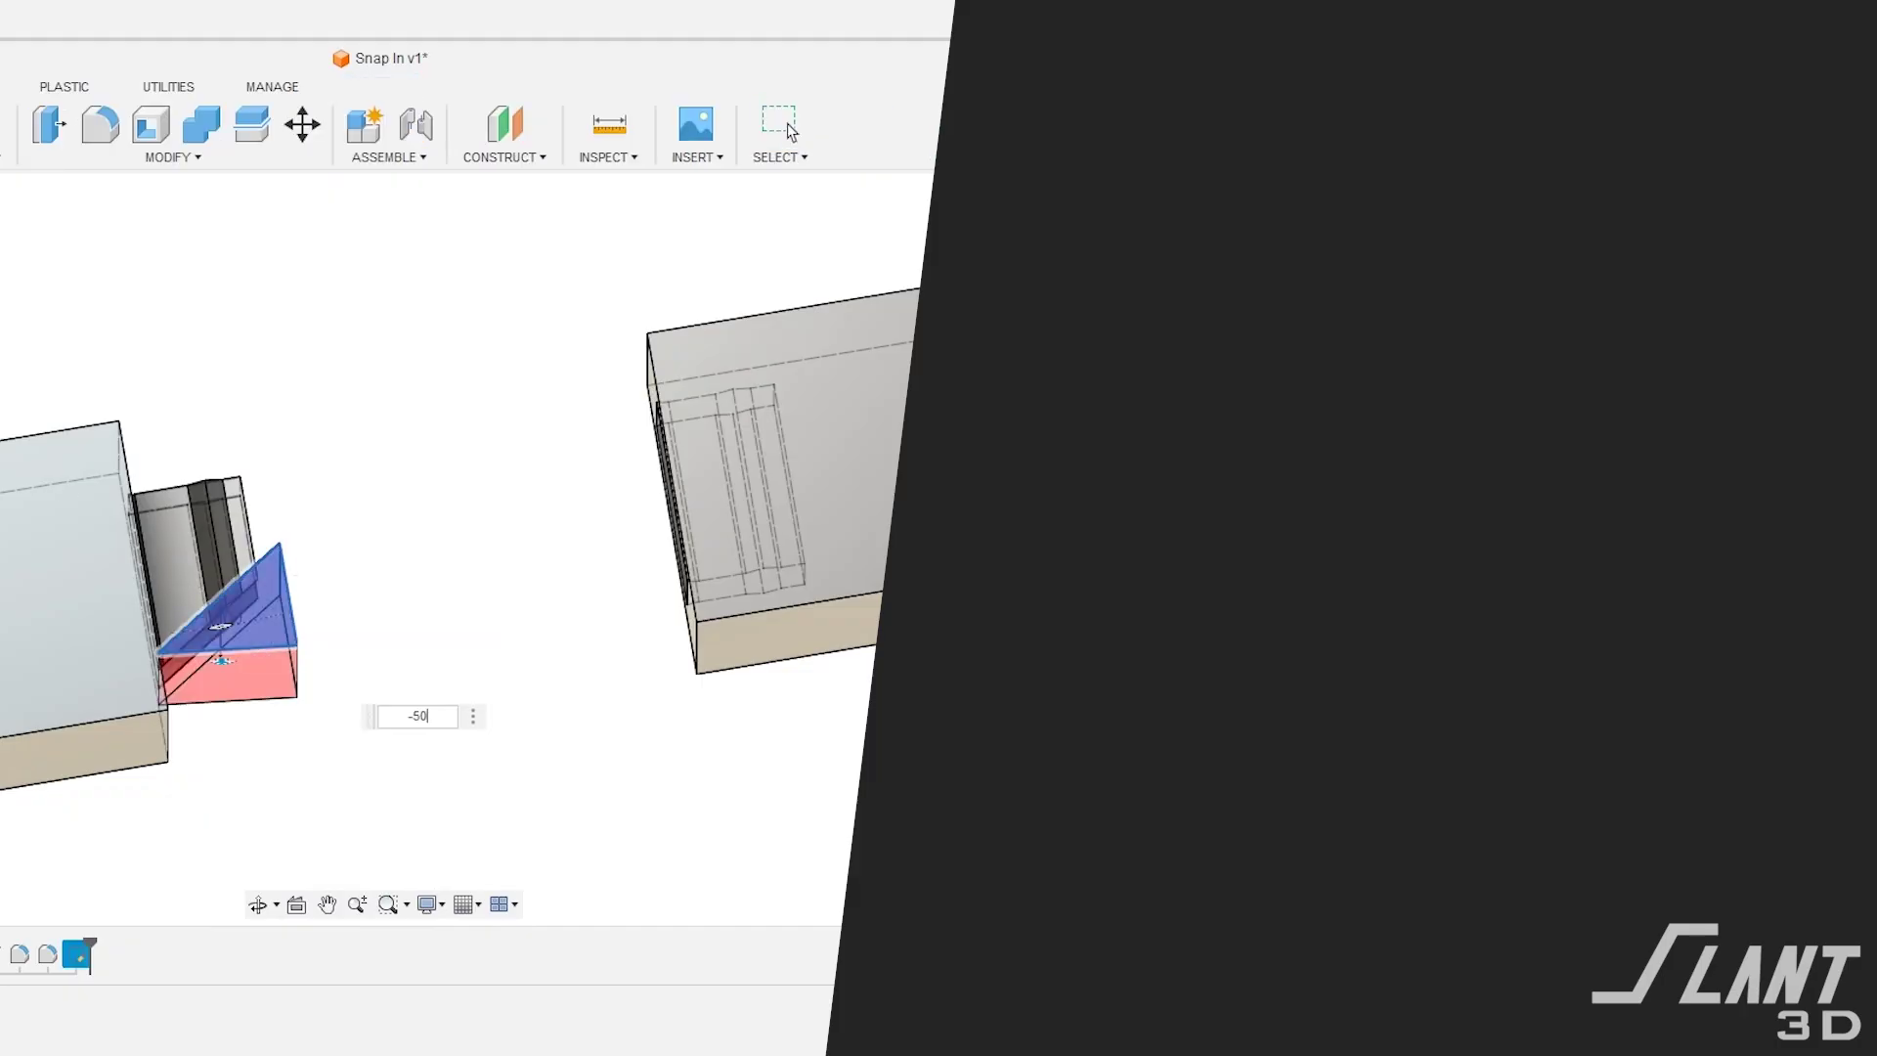